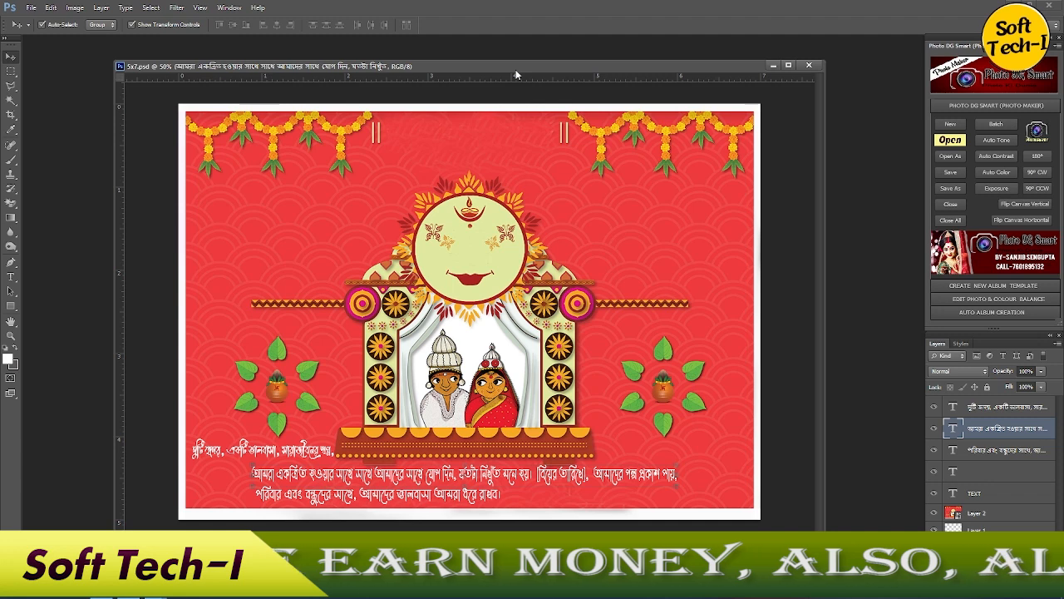
Start a new text layer in the empty red area beside the sun face and set the font size to 36 pt
mouse_move(516, 74)
left_mouse_down()
mouse_move(487, 78)
mouse_move(512, 74)
mouse_move(511, 84)
left_mouse_up()
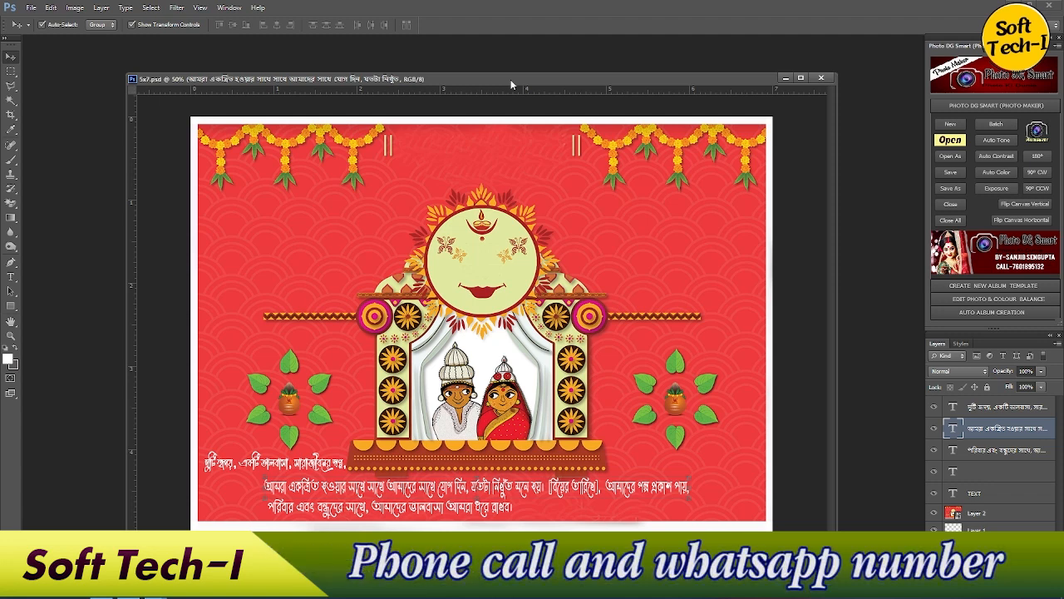
left_click_drag(512, 83, 489, 76)
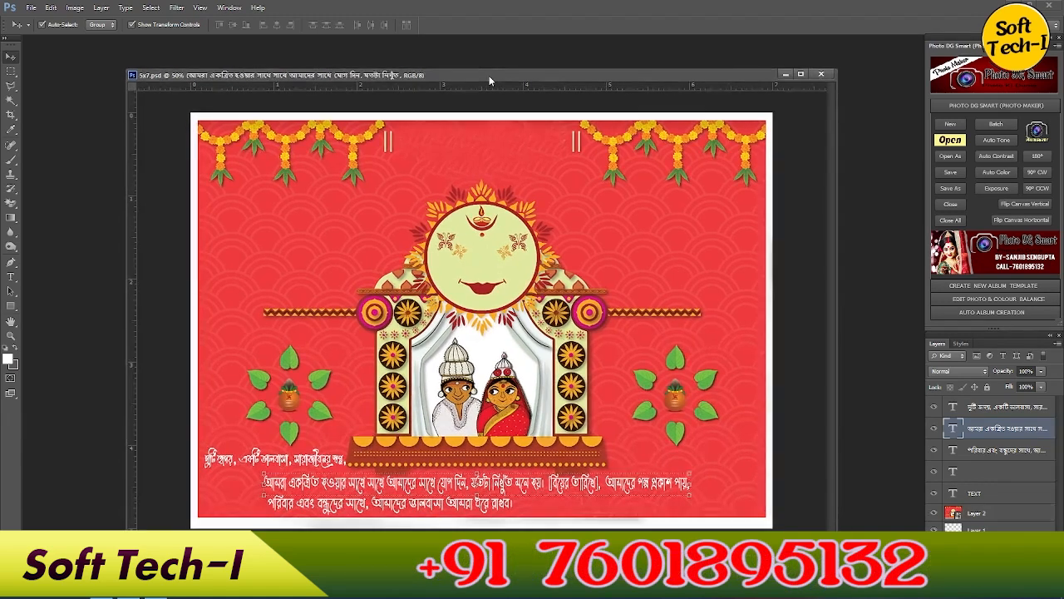
left_click(12, 278)
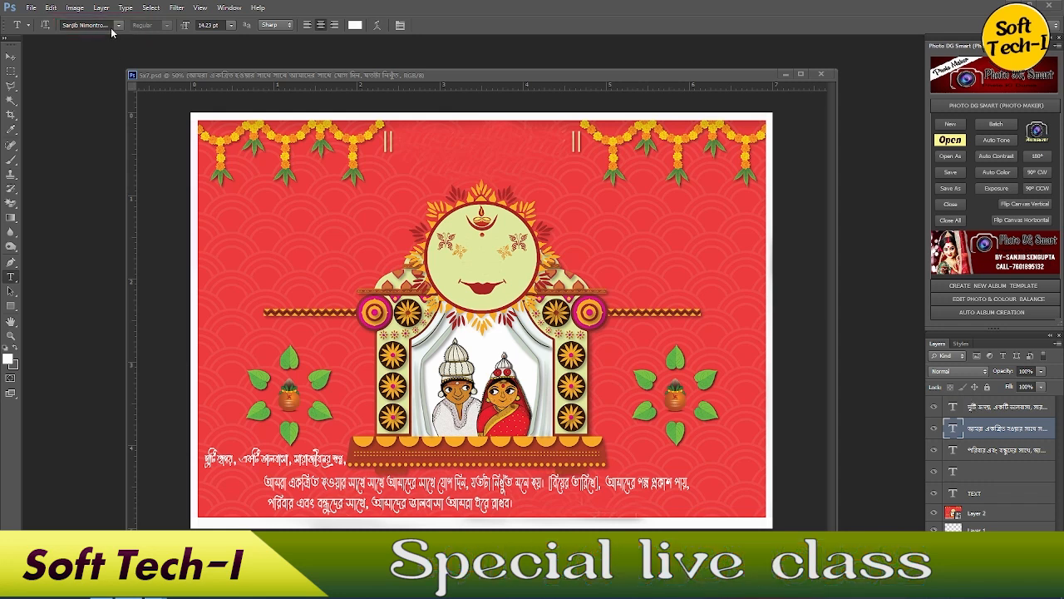
left_click(255, 261)
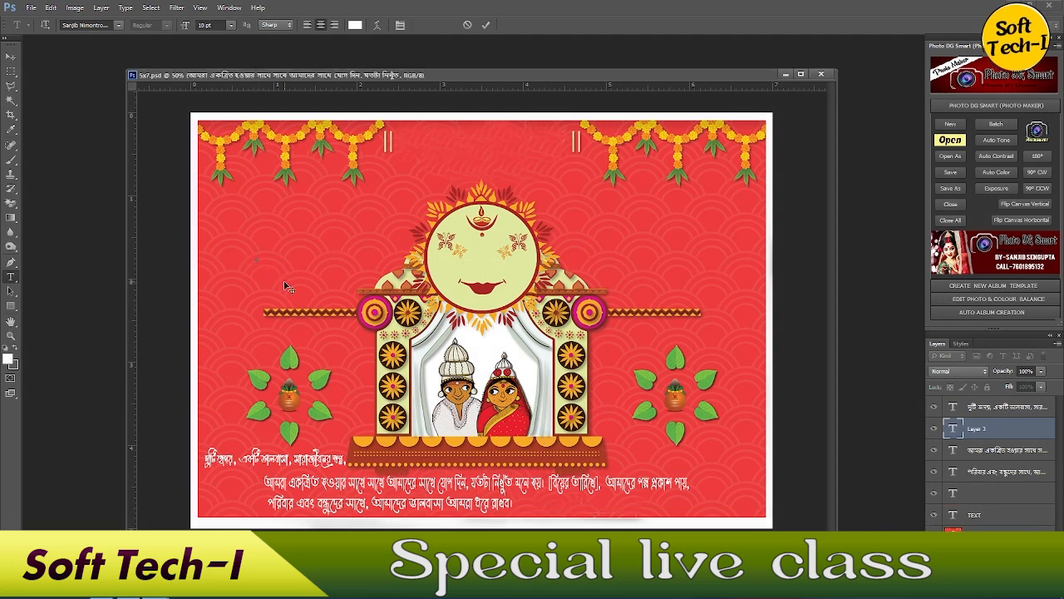
left_click(231, 26)
left_click(218, 177)
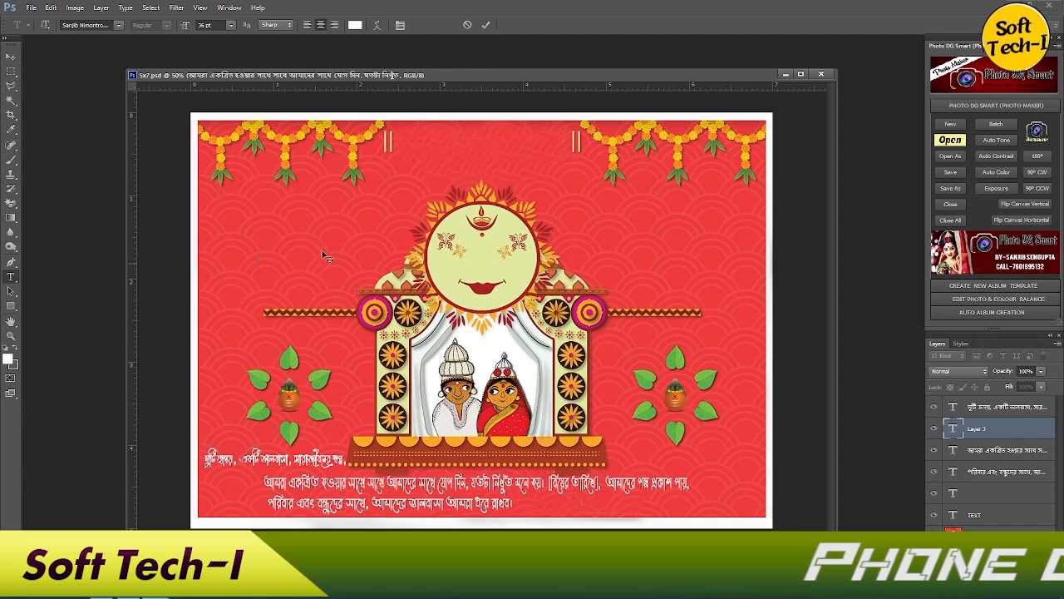
Set the font of the new text layer to SIMBOL Sanjib 303
left_click(93, 26)
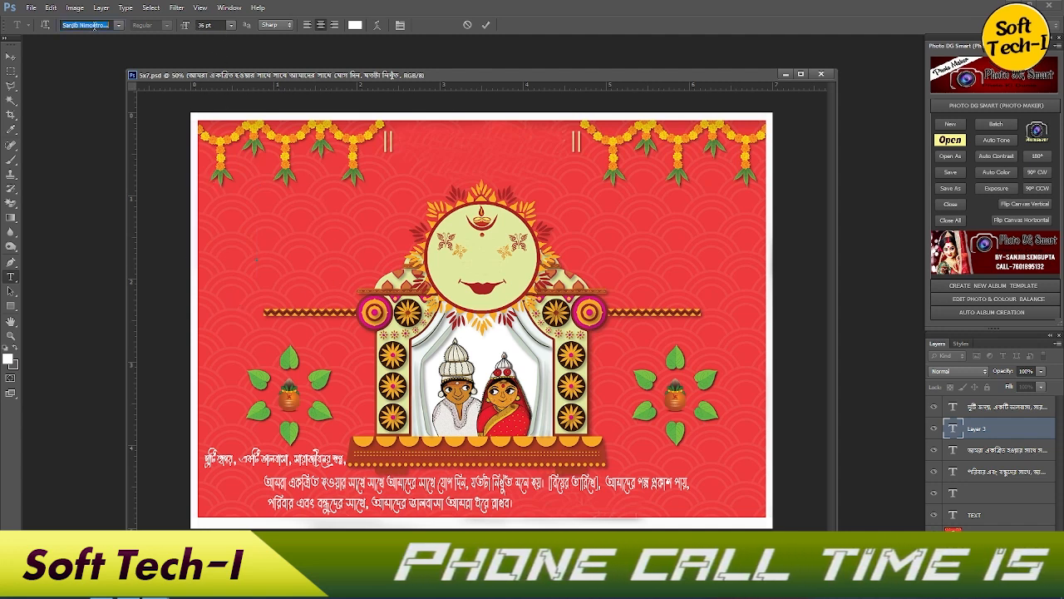
key("Down")
key("Down")
key("Down")
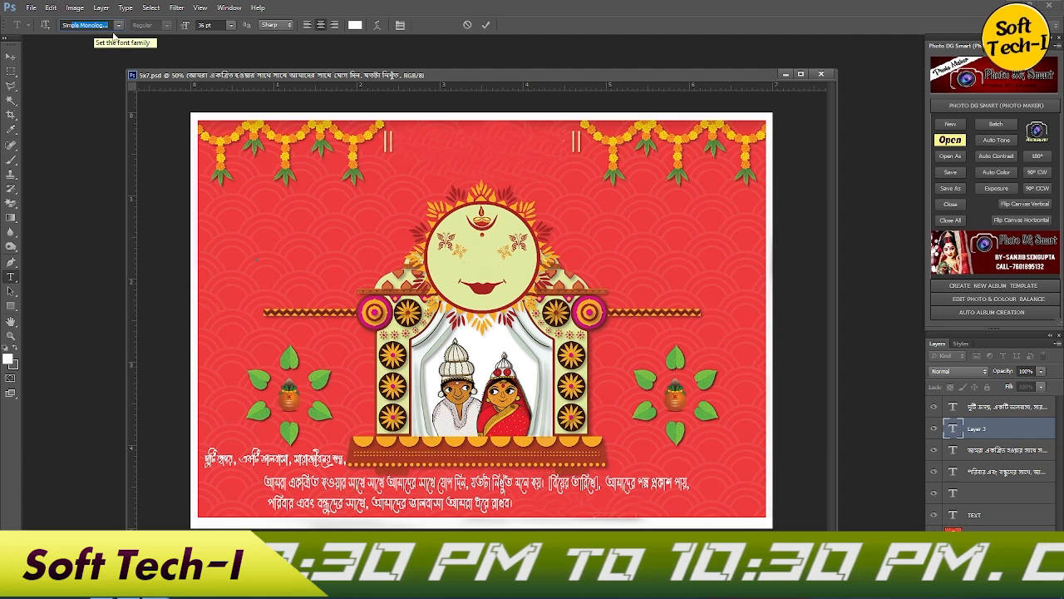
left_click(119, 25)
scroll(112, 181, "up", 1)
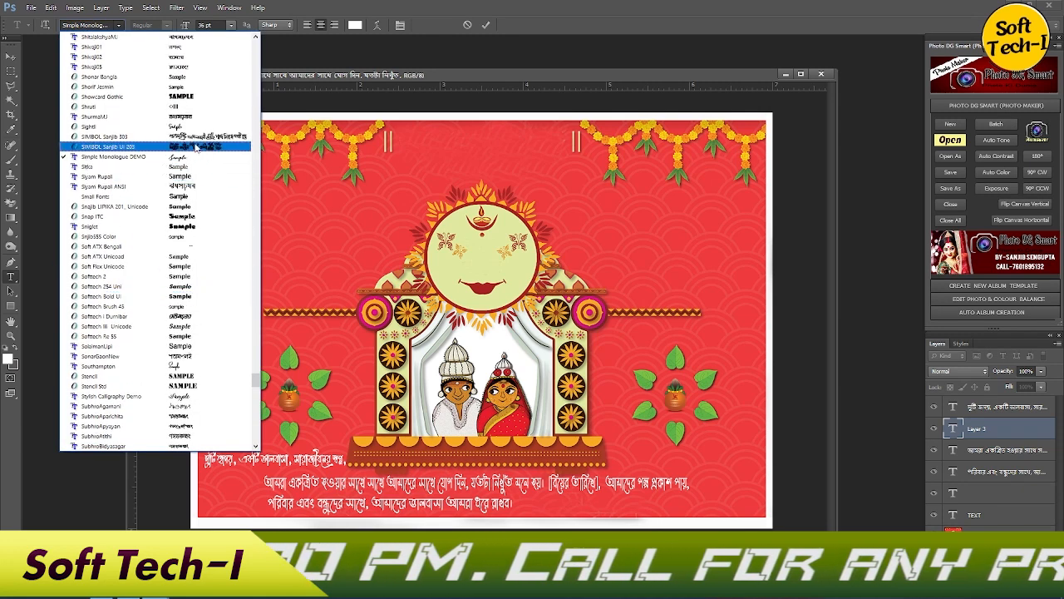
left_click(142, 138)
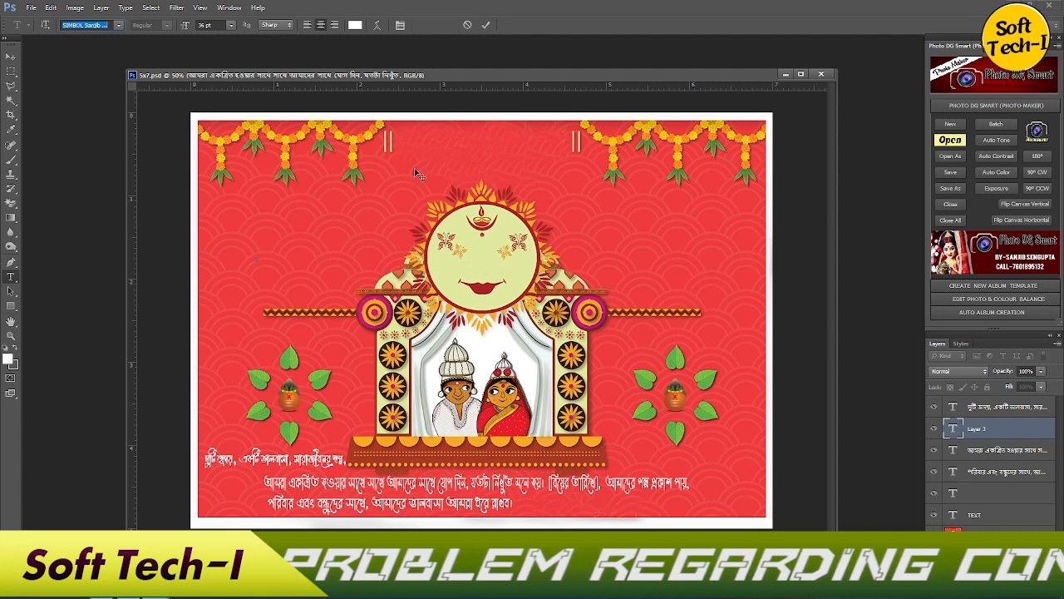
left_click(256, 260)
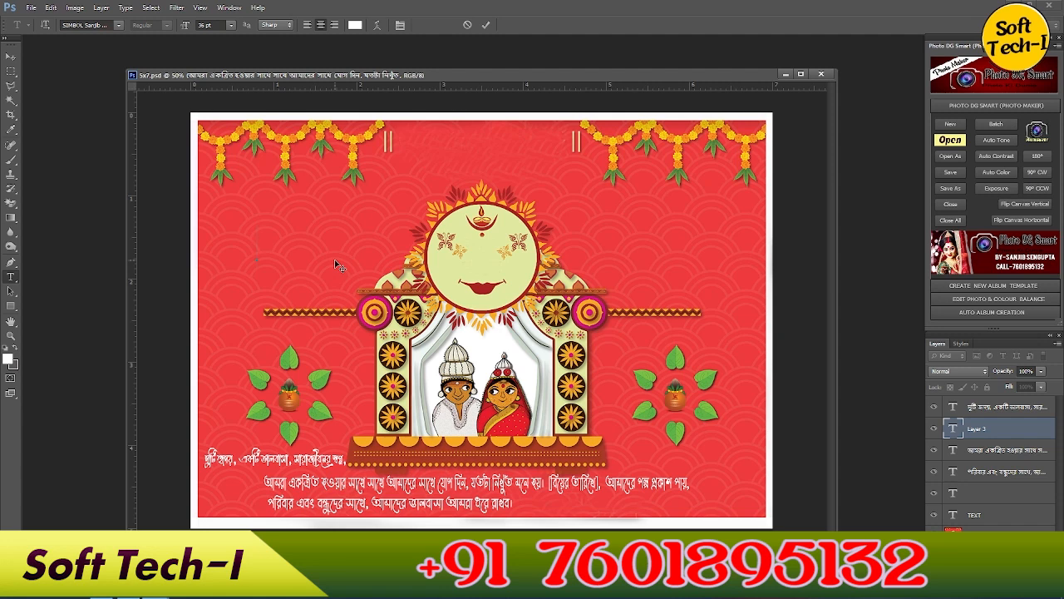
Enter অভিনন্দন in the new text layer and move it up and right, closer to the sun face
mouse_move(367, 79)
left_mouse_down()
mouse_move(393, 80)
mouse_move(379, 68)
mouse_move(388, 87)
mouse_move(367, 82)
mouse_move(378, 90)
left_mouse_up()
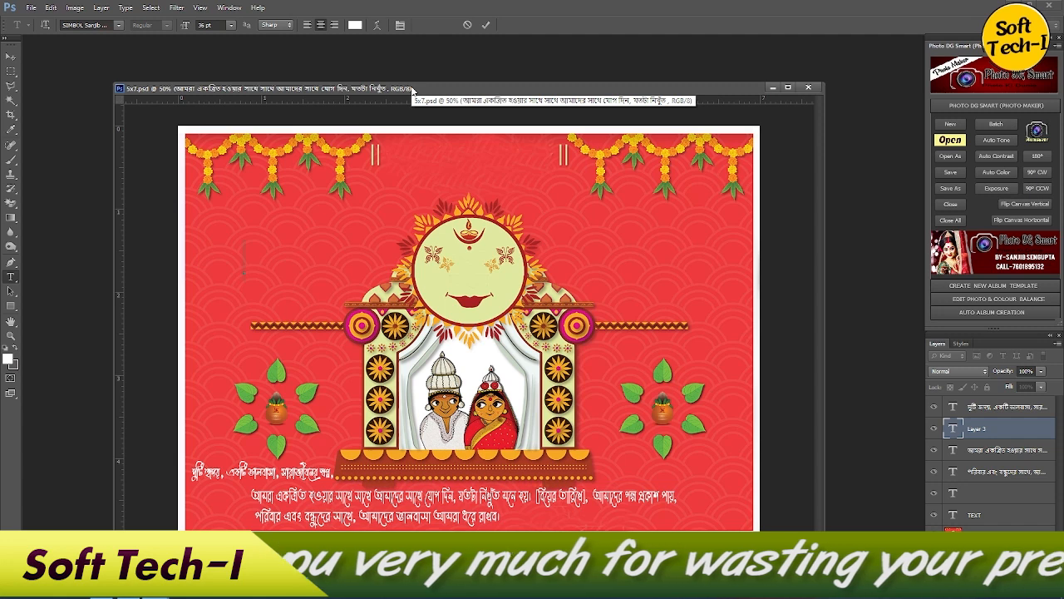
type("অভিনন্দন")
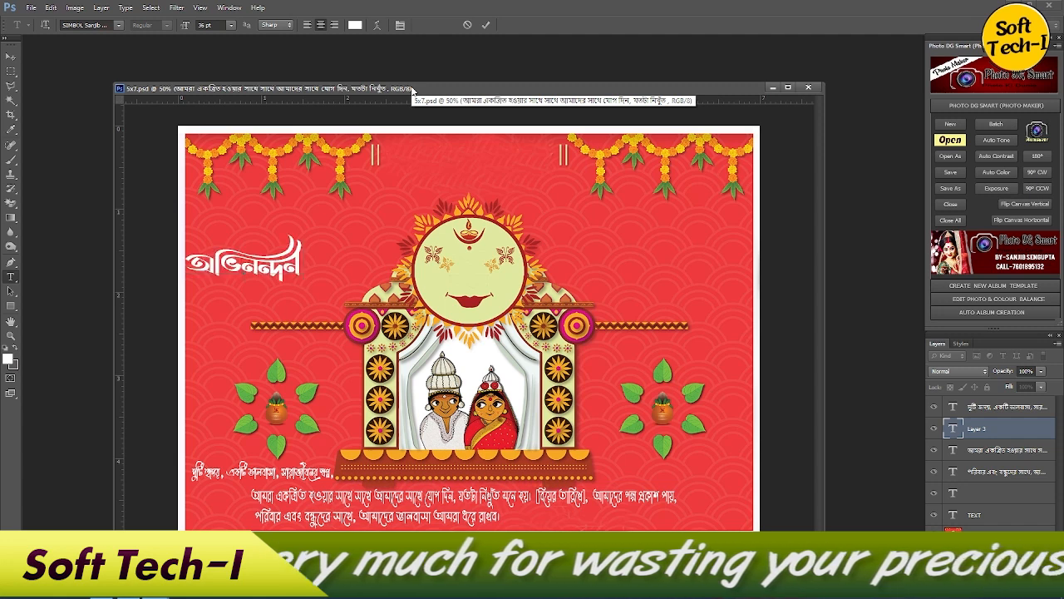
left_click(10, 56)
left_click_drag(273, 274, 339, 236)
Add a separate text layer reading শারদ উৎসব below অভিনন্দন, and delete that layer again
left_click(11, 276)
left_click(250, 293)
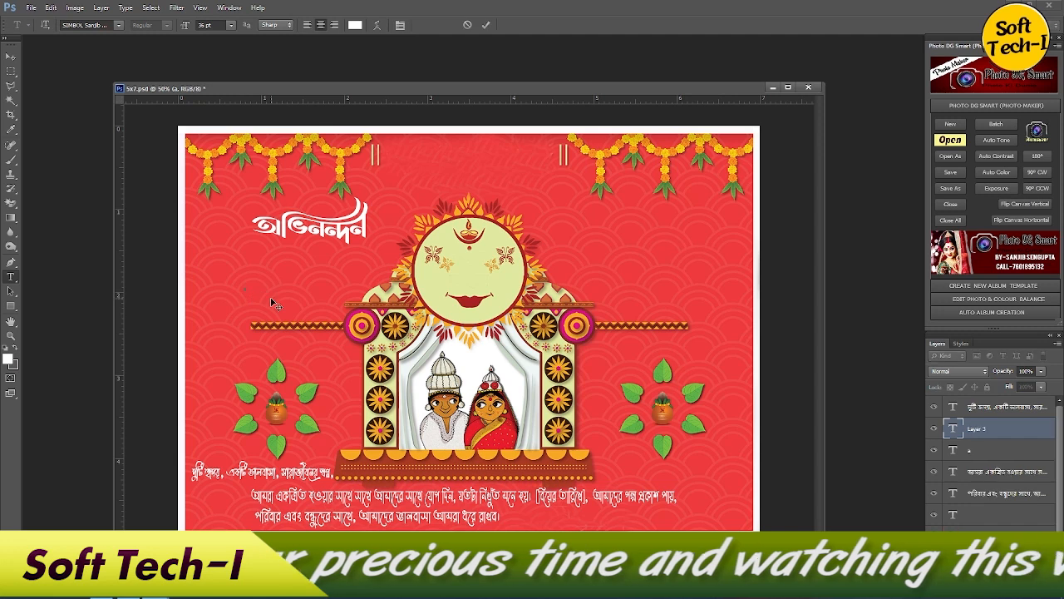
type("শারদ উৎসব")
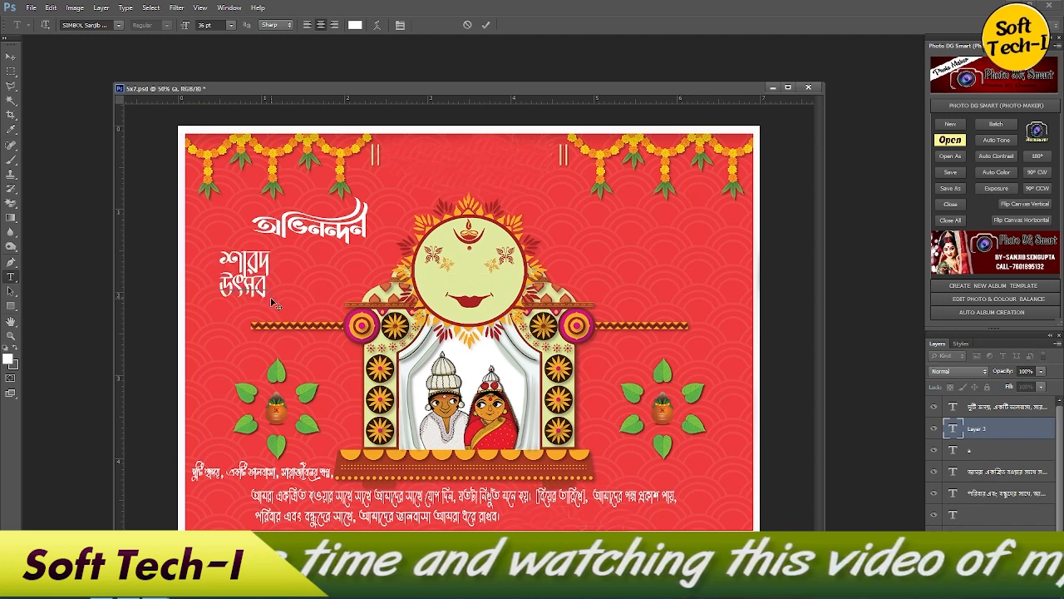
left_click(10, 55)
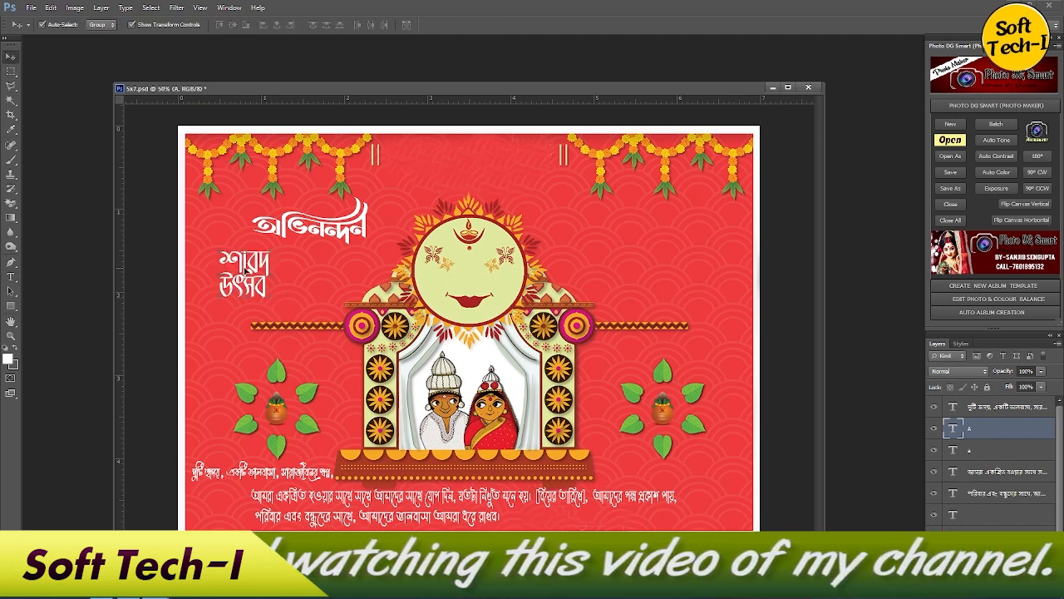
key("Delete")
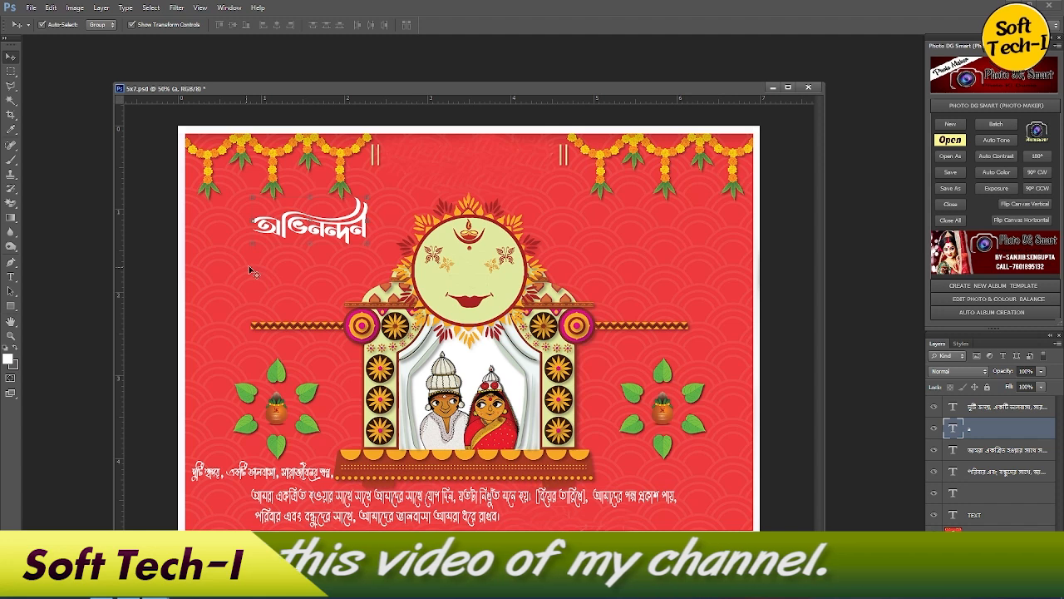
Shift অভিনন্দন outward below the left garland and add a text layer reading পাত্র নিবাস on the other side of the sun face
left_click_drag(341, 235, 293, 222)
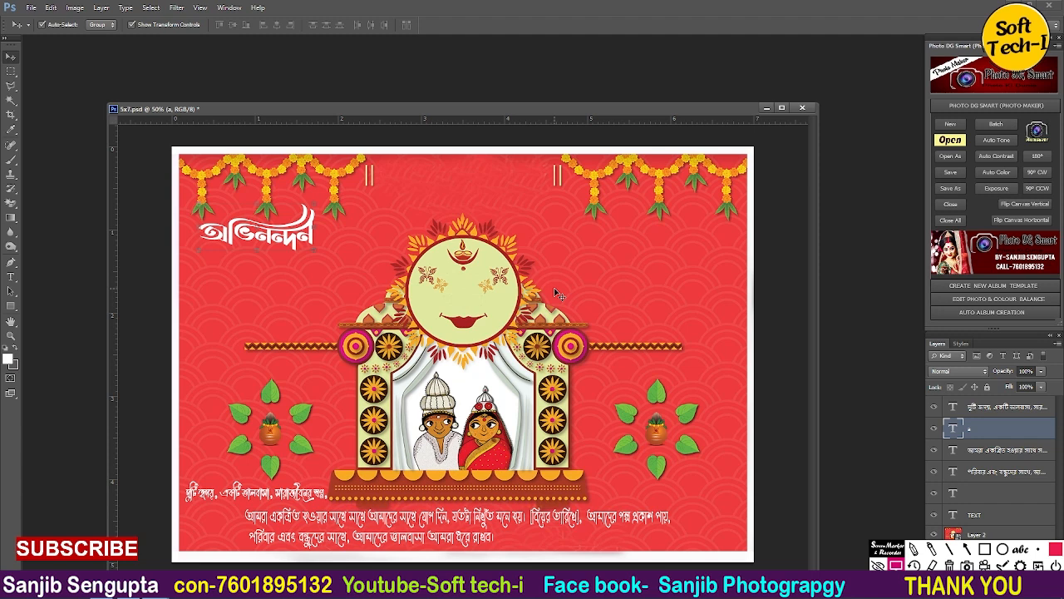
left_click_drag(495, 110, 518, 85)
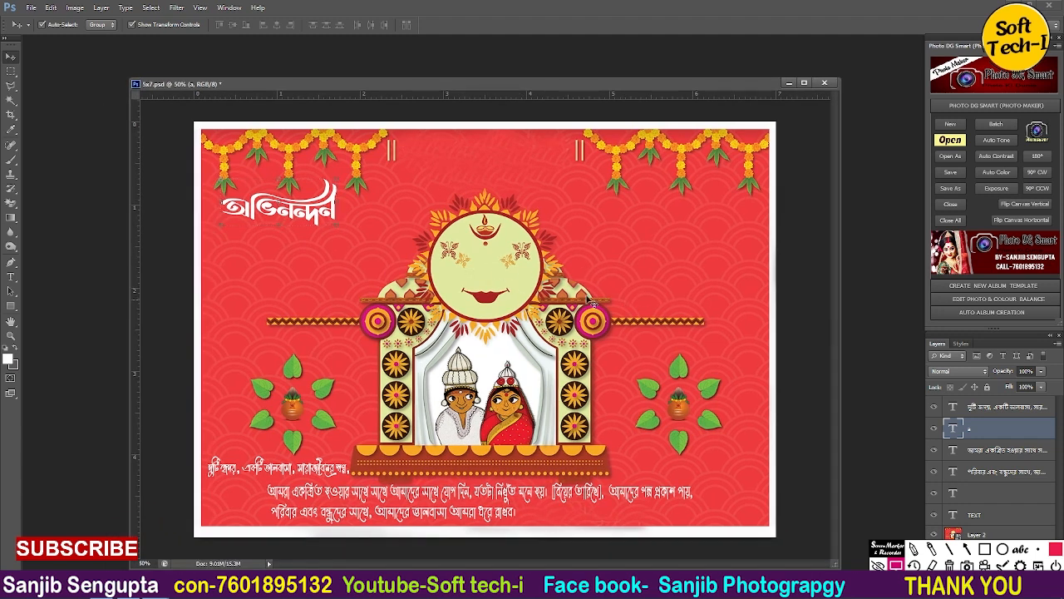
left_click(11, 276)
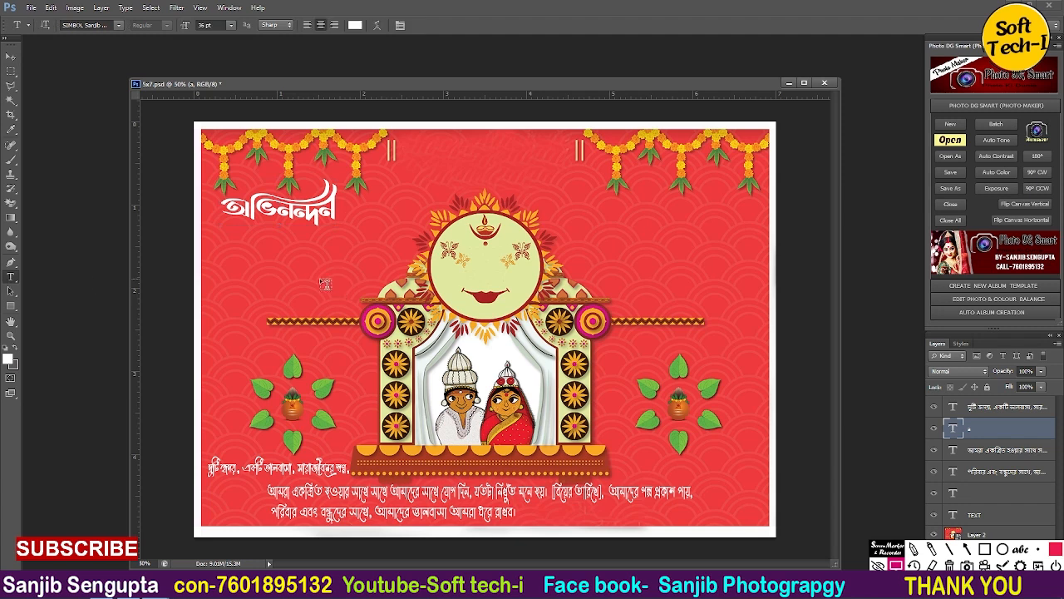
left_click(611, 237)
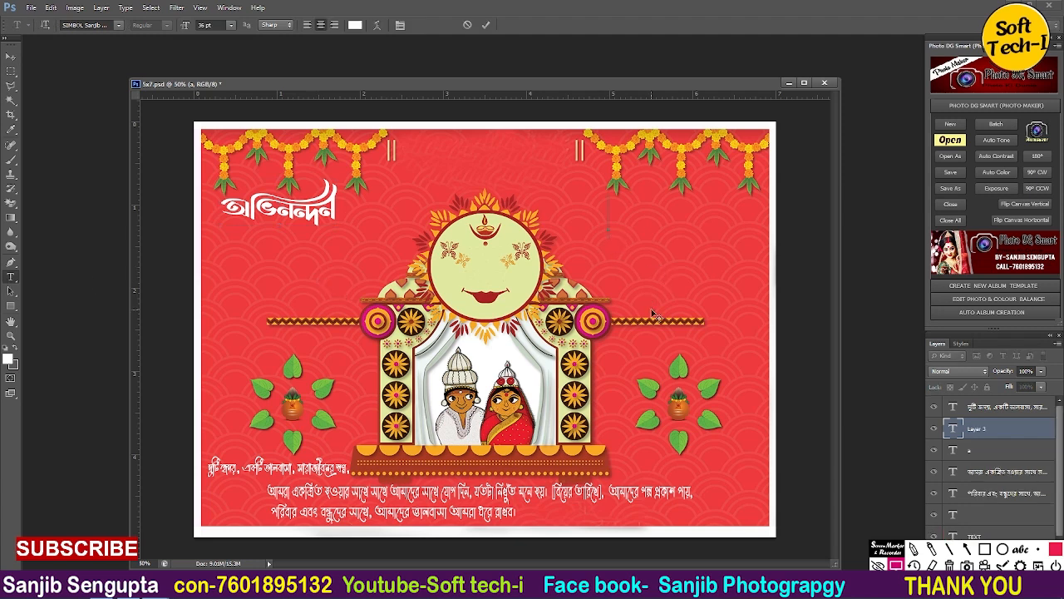
type("পাত্র নিবাস")
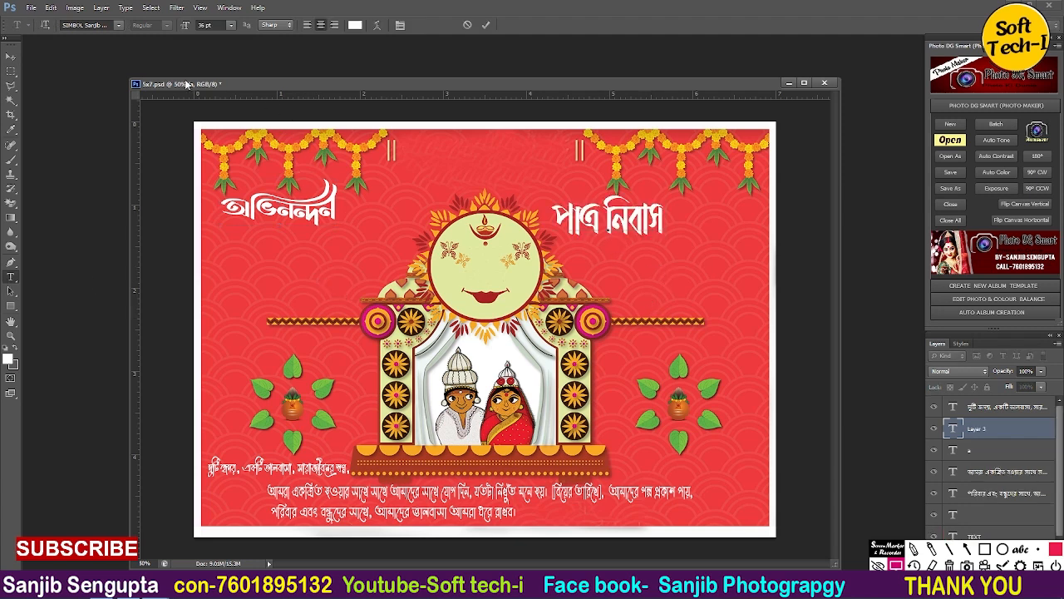
left_click(15, 58)
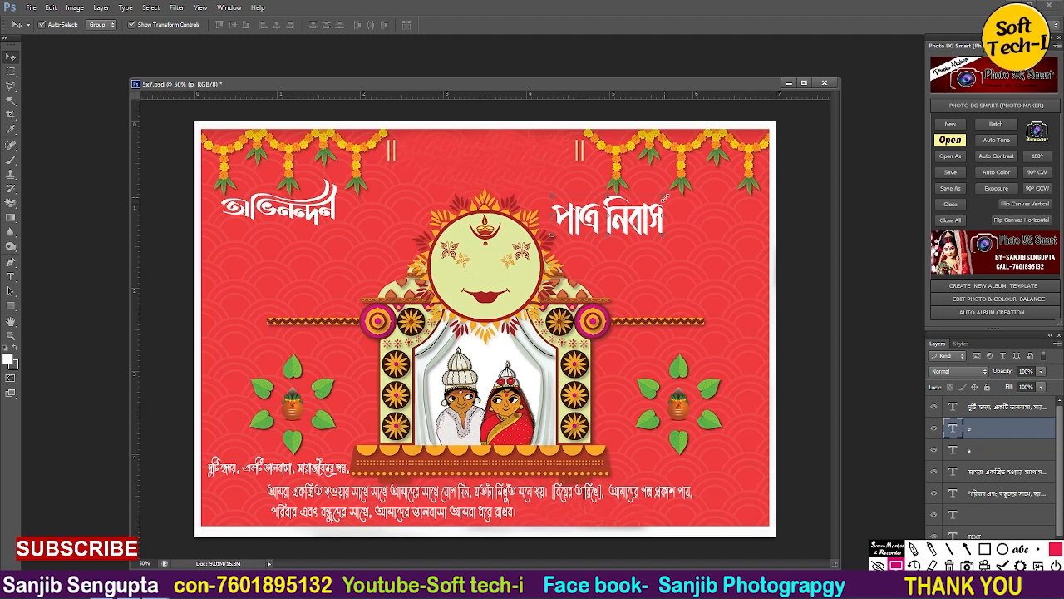
Scale পাত্র নিবাস down to about 77% and move it outward below the right garland
key("ctrl+t")
left_click_drag(609, 227, 684, 221)
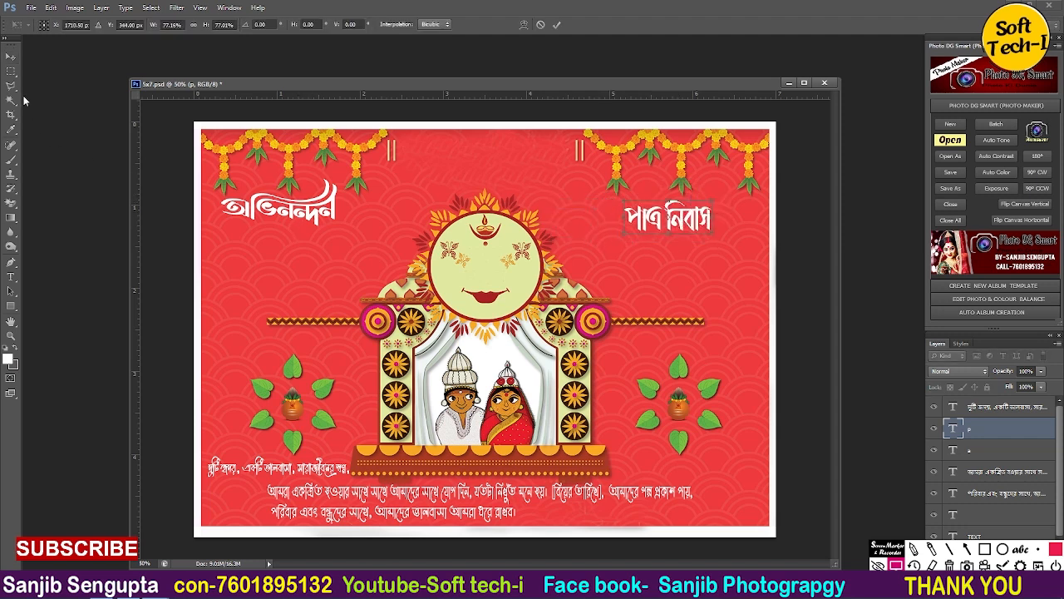
left_click(11, 58)
left_click(474, 223)
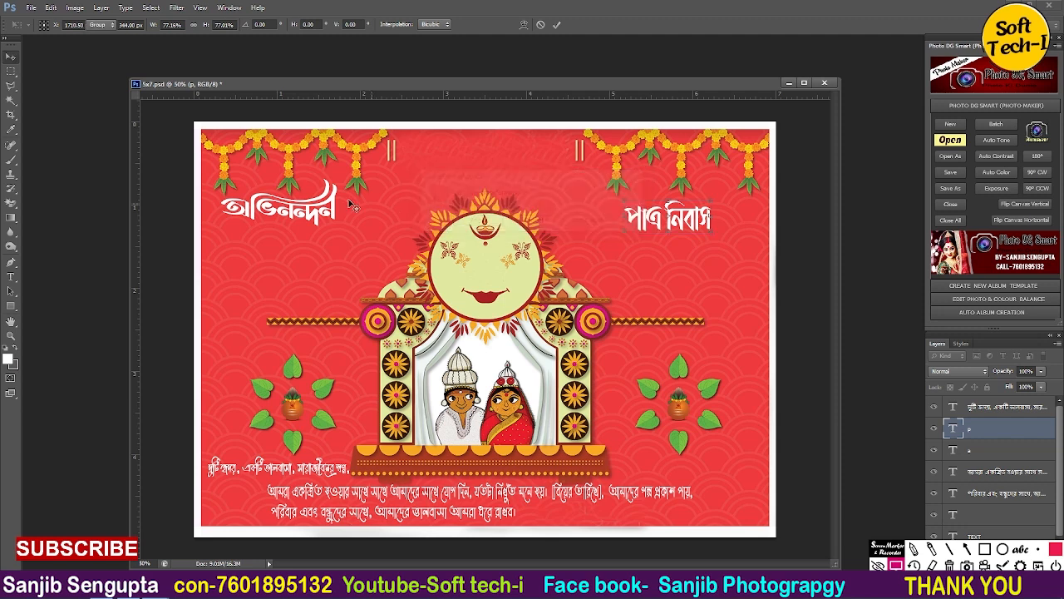
Move অভিনন্দন slightly down and closer to the sun face, and recolour its text bright yellow with hue 64
left_click_drag(337, 206, 364, 214)
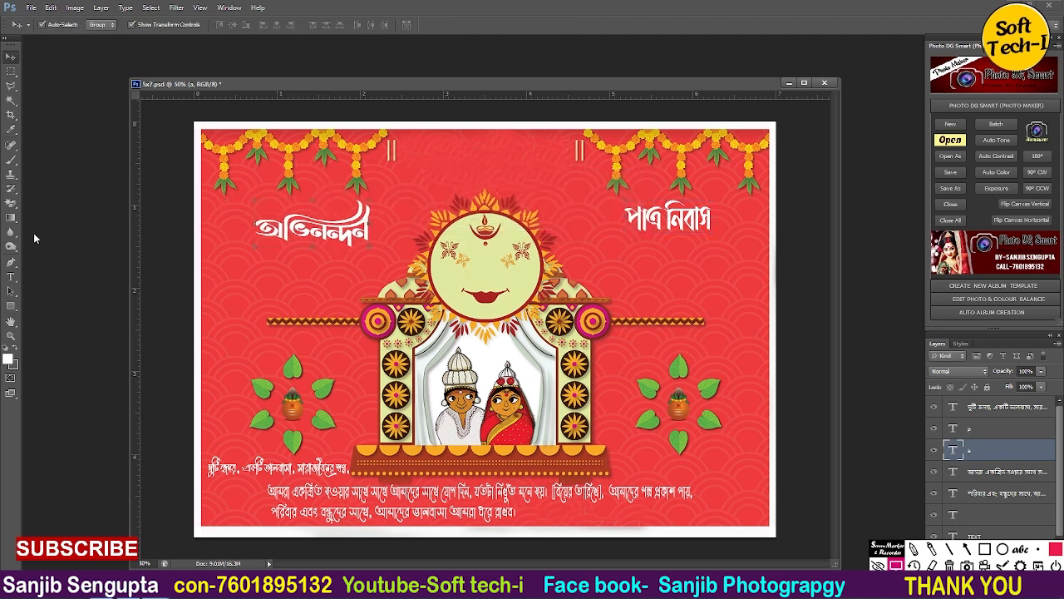
left_click(11, 277)
left_click_drag(257, 233, 388, 226)
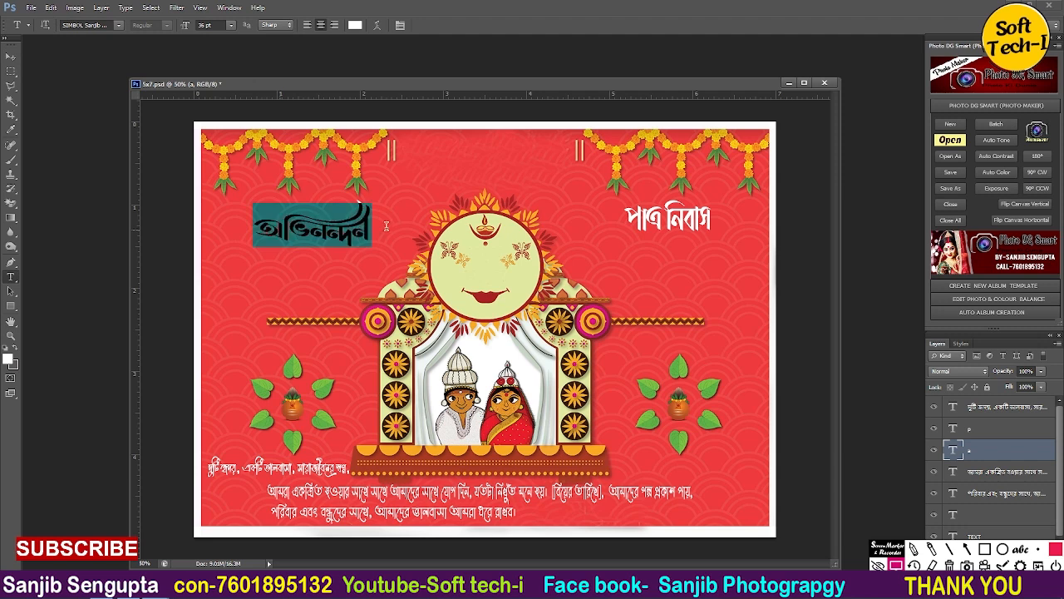
left_click(355, 25)
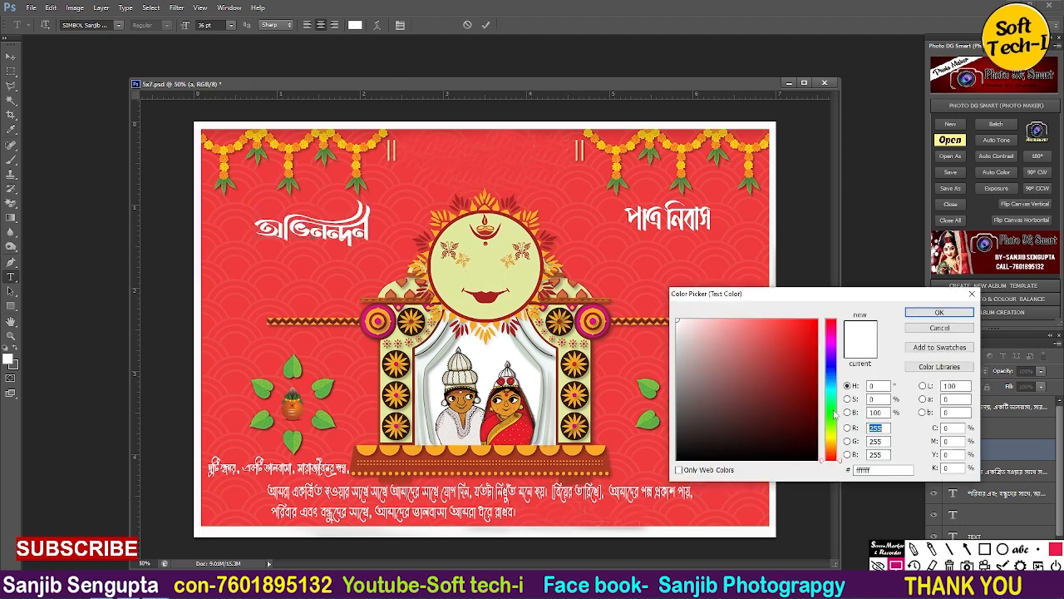
left_click(834, 437)
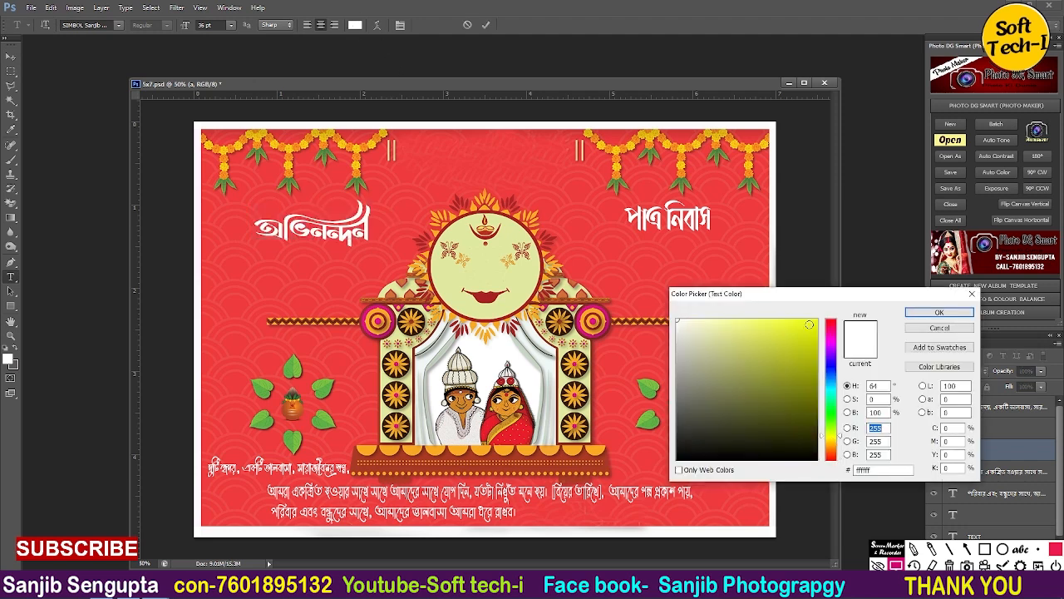
left_click(818, 320)
left_click(938, 312)
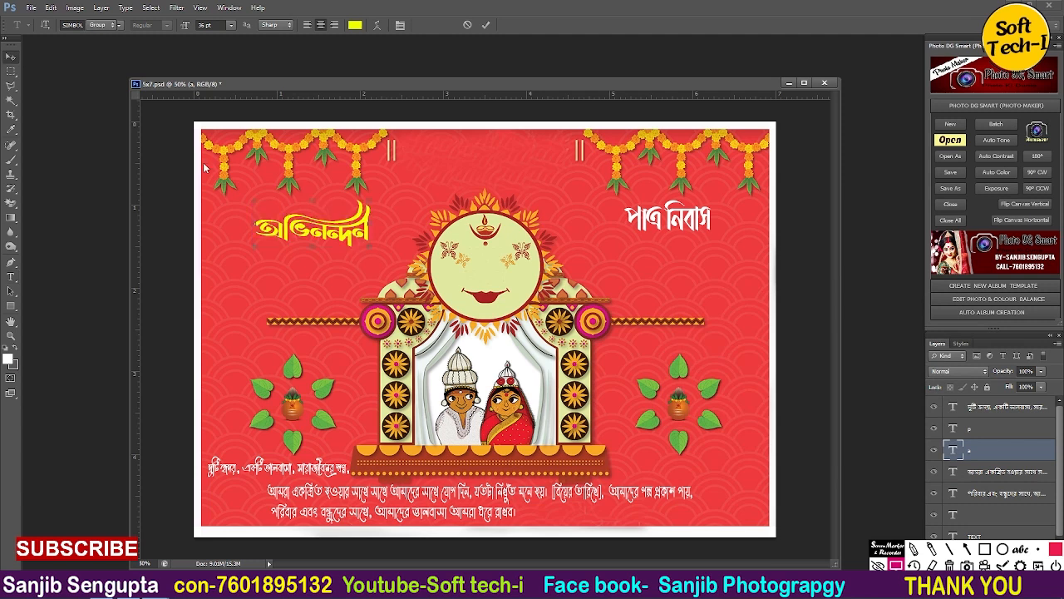
key("ctrl+Return")
key("v")
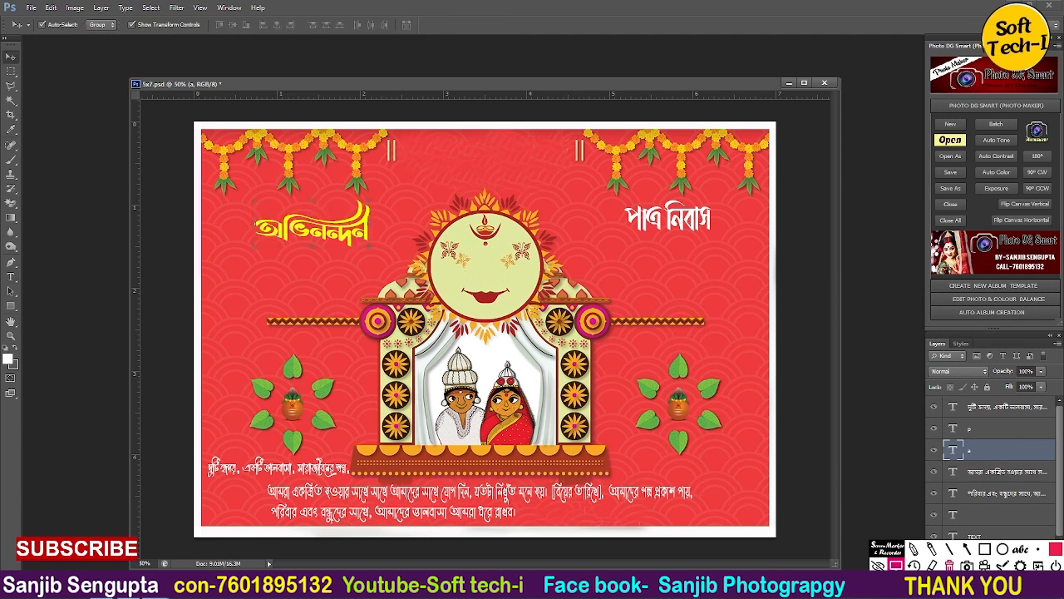
Apply a Gradient Overlay layer style with a golden gradient preset to the অভিনন্দন text
left_click(1029, 550)
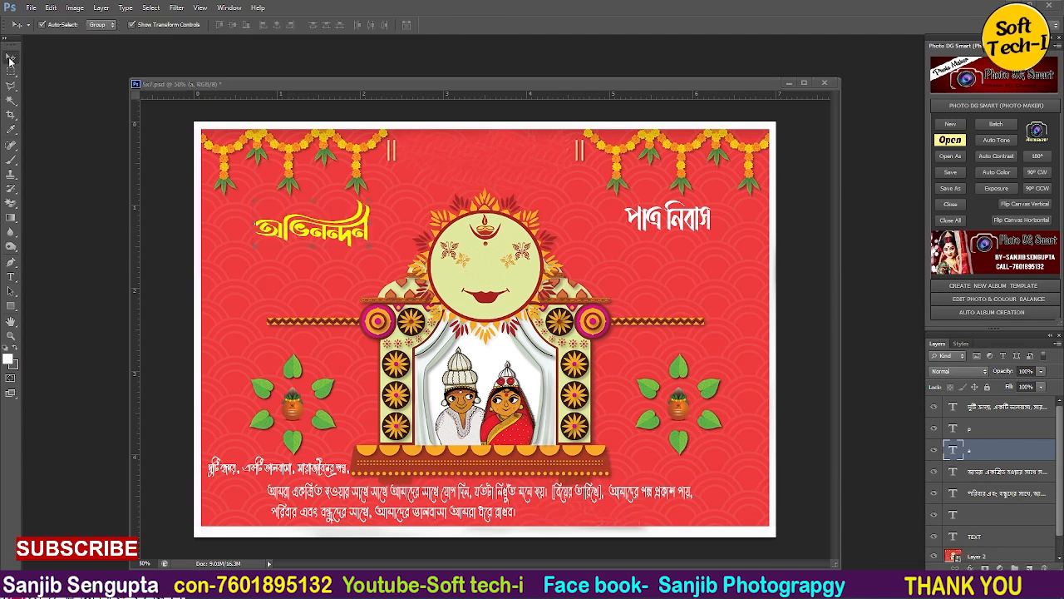
left_click(968, 566)
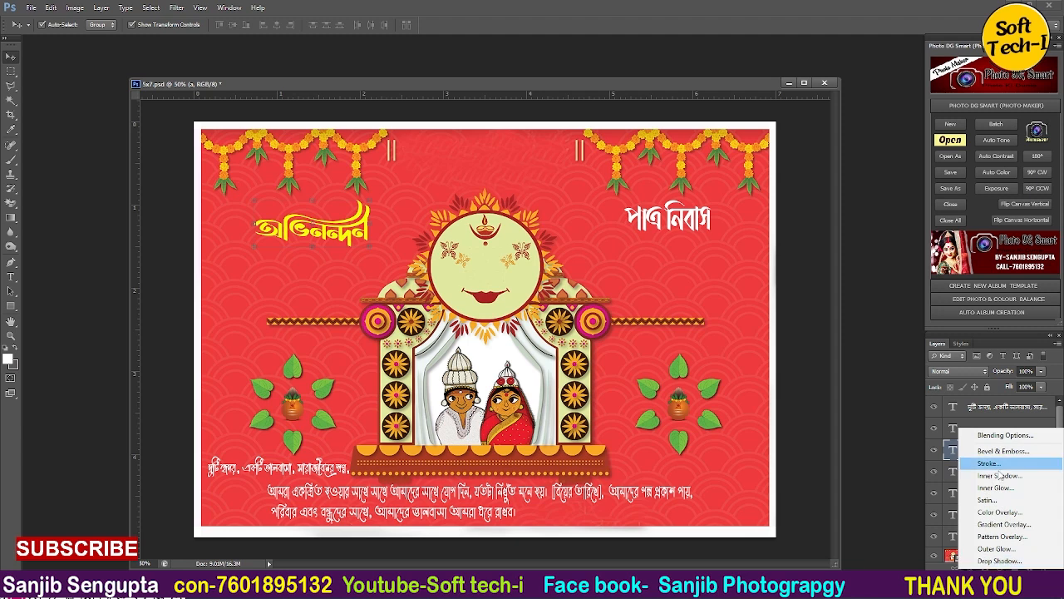
left_click(615, 397)
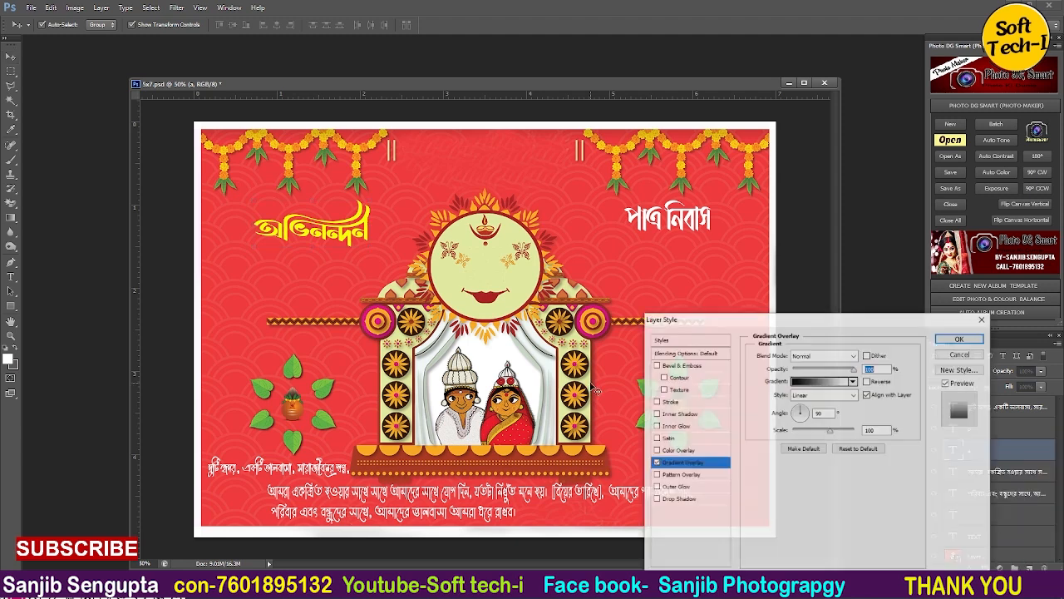
left_click(853, 381)
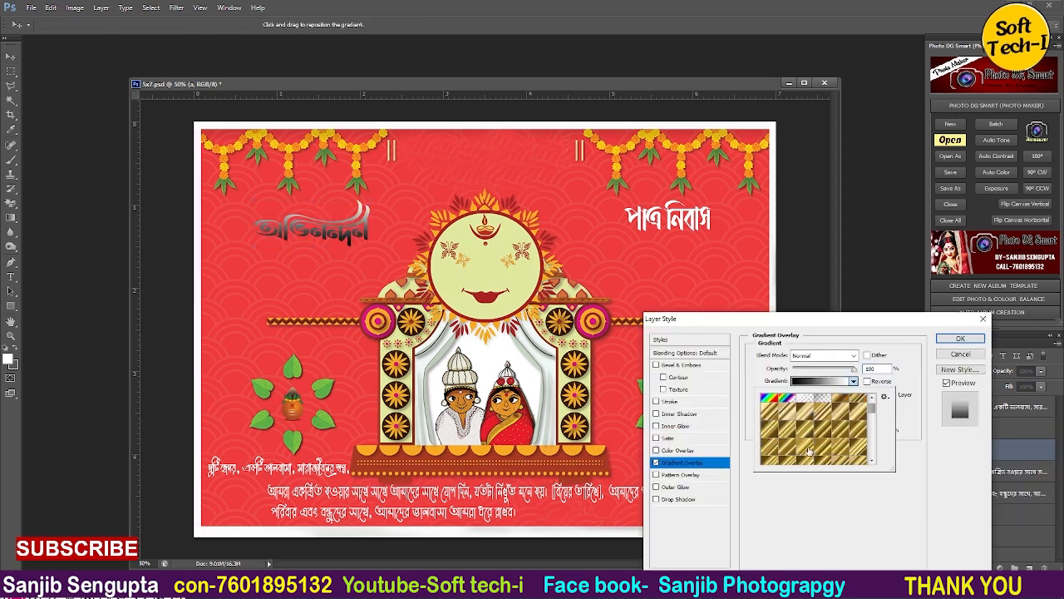
left_click(810, 453)
left_click(960, 338)
left_click(960, 339)
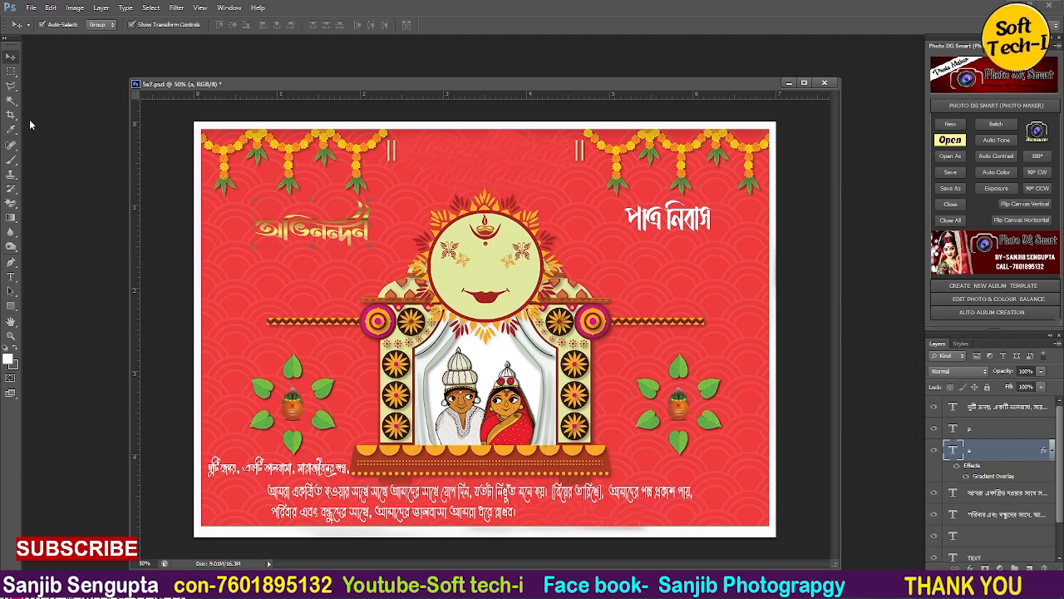
Move পাত্র নিবাস slightly outward and down below the right garland, and nudge অভিনন্দন slightly outward from the sun face
left_click(653, 214)
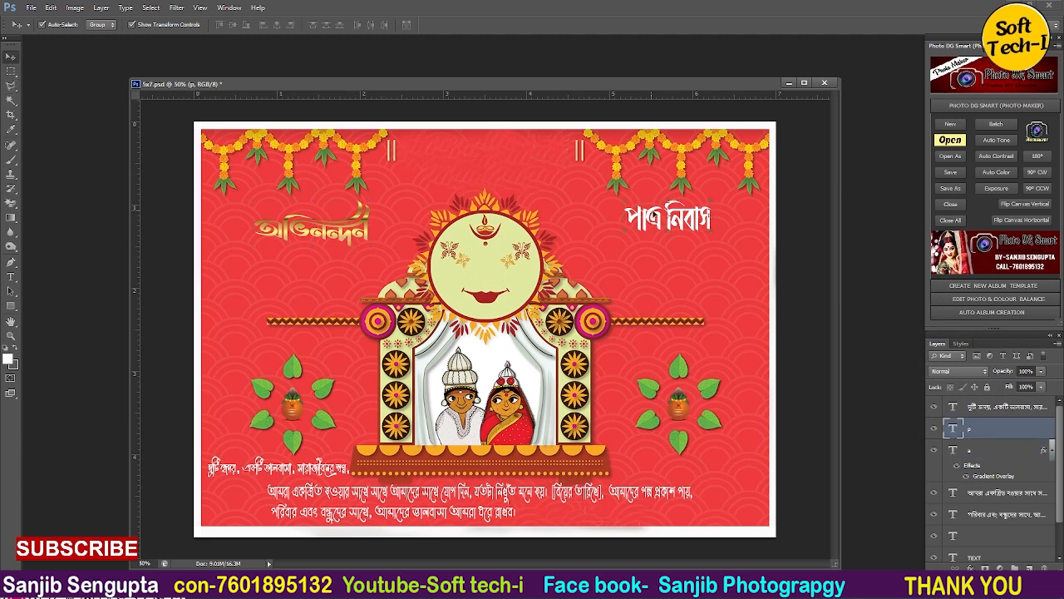
left_click_drag(652, 215, 672, 220)
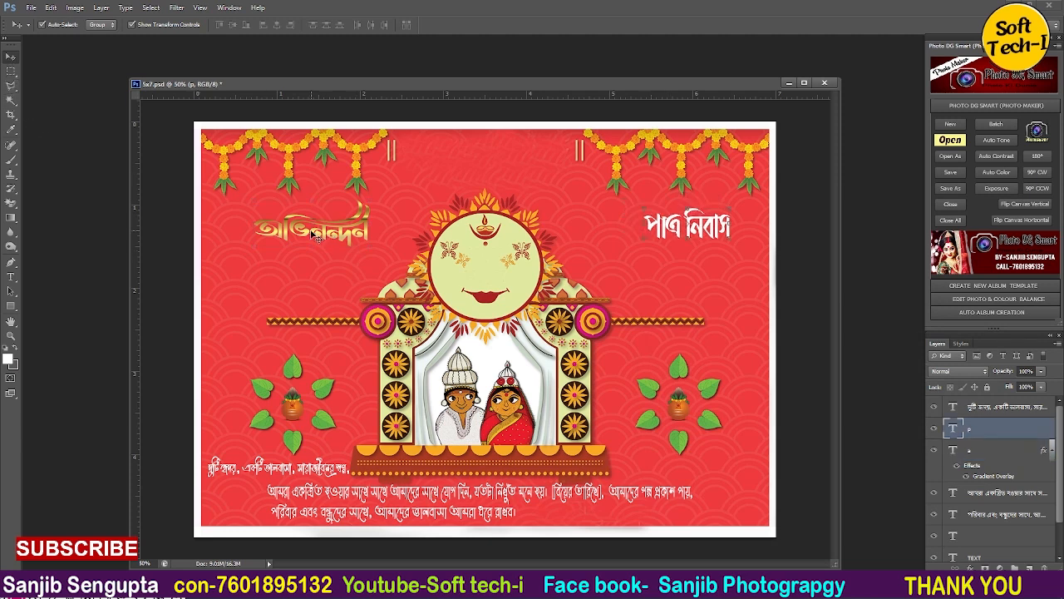
left_click_drag(316, 236, 308, 234)
left_click_drag(458, 84, 459, 93)
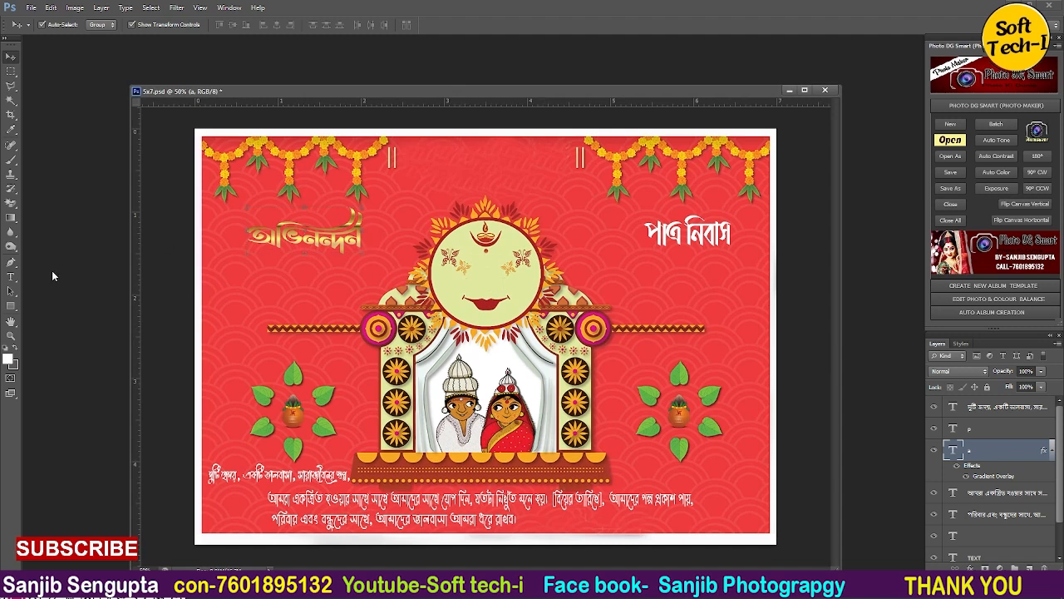
Add a yellow symbol-font text reading শুভদৃষ্টি and centre it above the sun face between the two garlands
key("t")
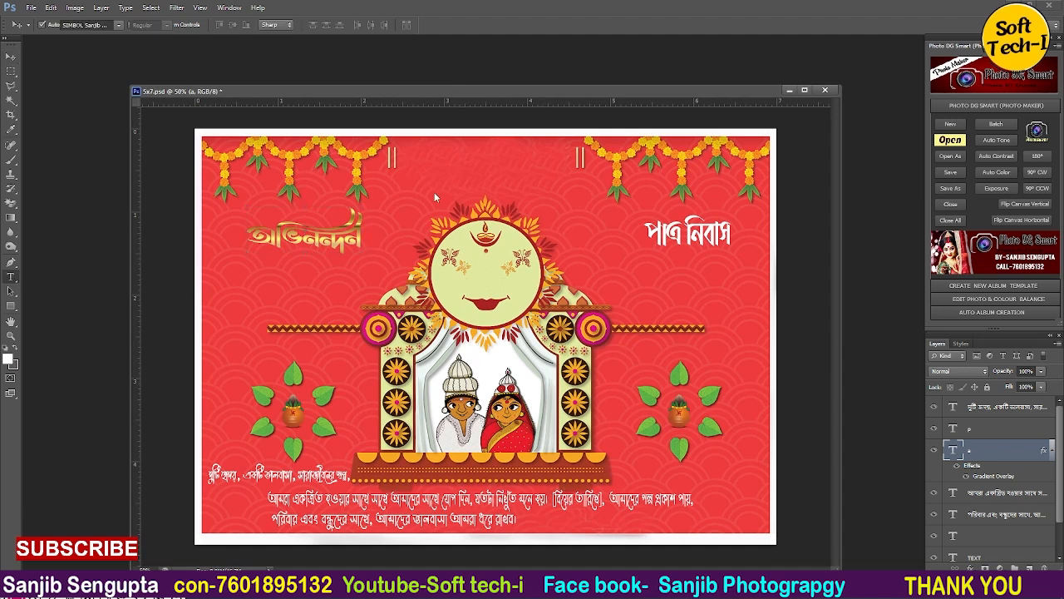
left_click(446, 204)
type("শুভদৃষ্টি")
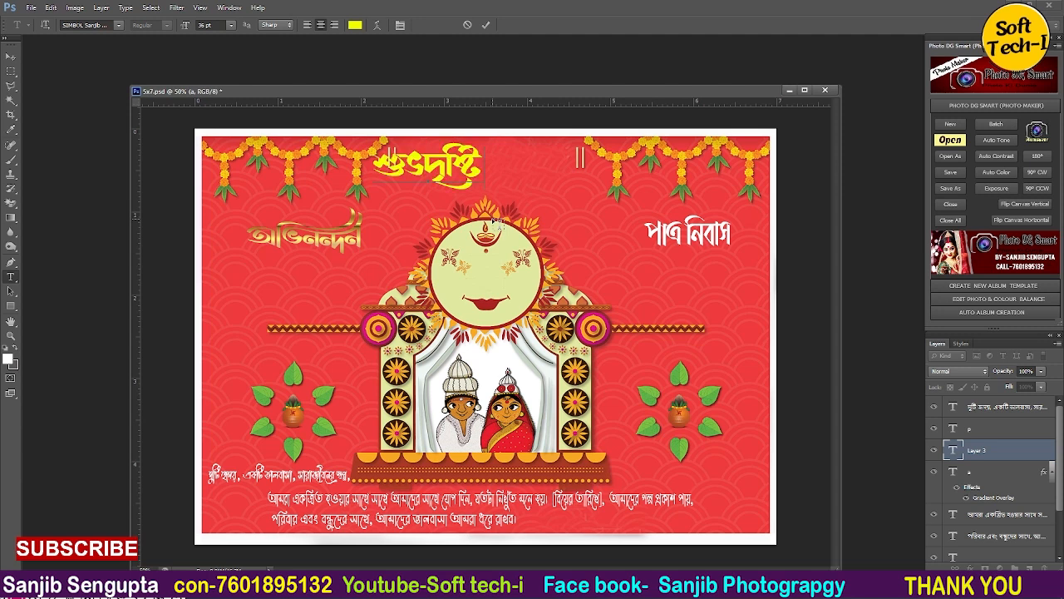
left_click(10, 57)
left_click_drag(455, 176, 502, 183)
Add a yellow symbol-font text reading হলুদ সুতোর বন্ধনে and place it below পাত্র নিবাস
left_click(11, 276)
left_click(292, 287)
type("শুভদৃষ্টি")
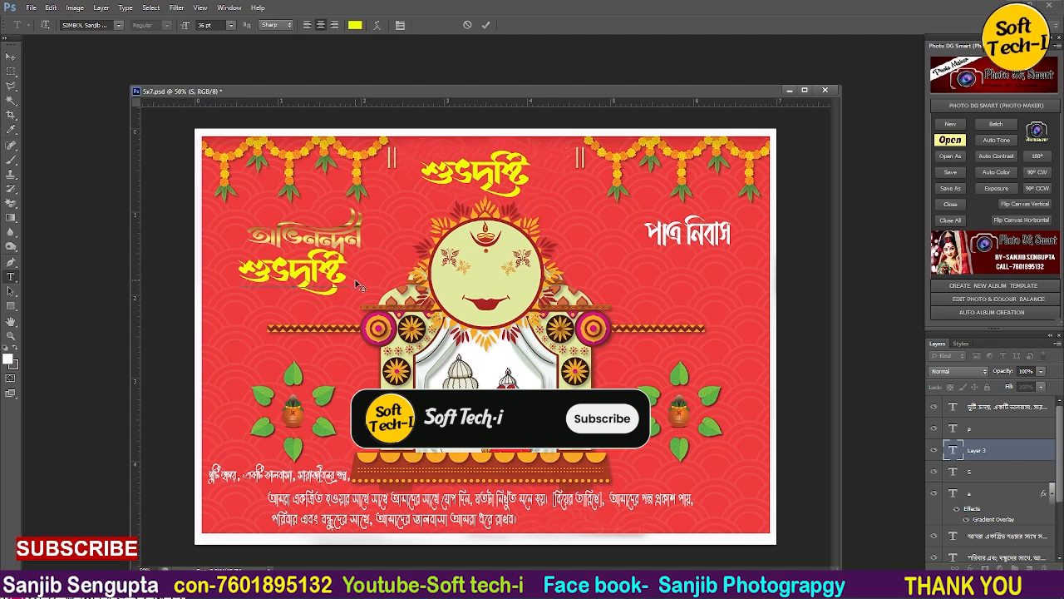
key("ctrl+z")
key("ctrl+v")
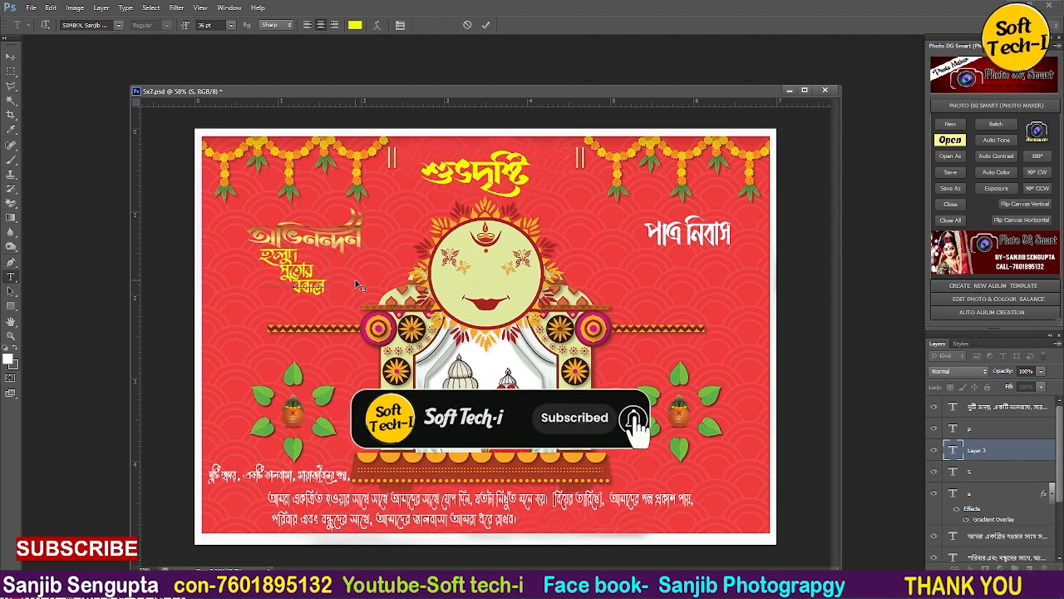
left_click(11, 56)
left_click_drag(271, 260, 614, 291)
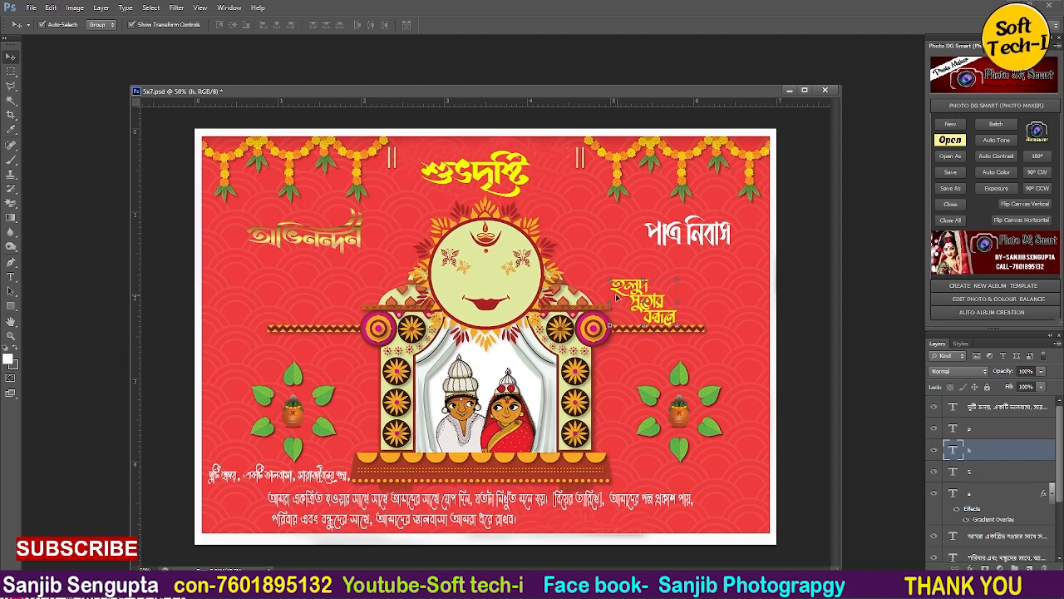
mouse_move(616, 296)
left_mouse_down()
mouse_move(638, 288)
mouse_move(630, 284)
left_mouse_up()
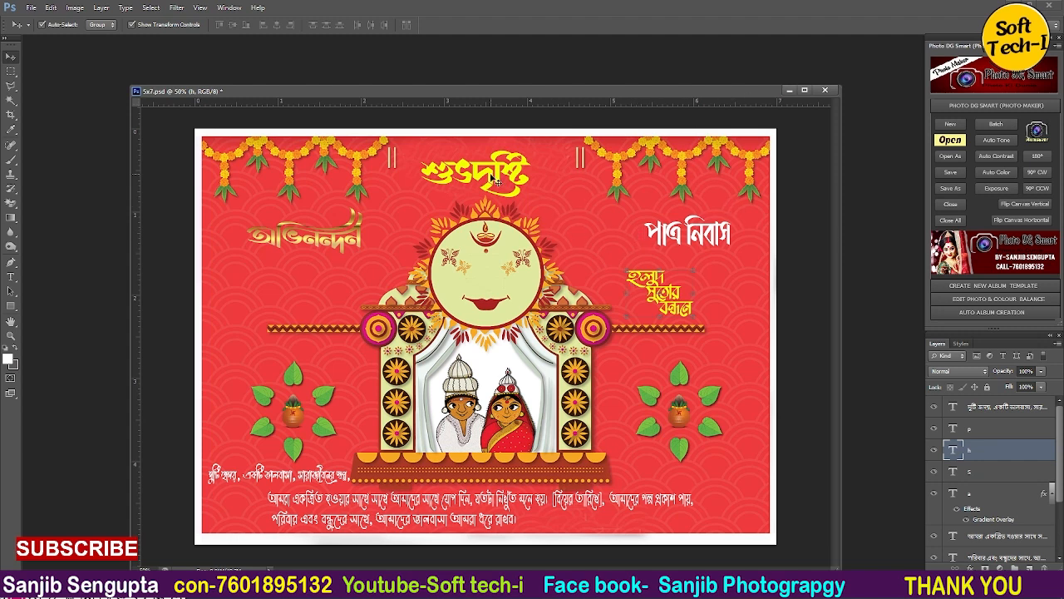
Start a new text layer below অভিনন্দন and set its text colour to blue 002aff
left_click(13, 276)
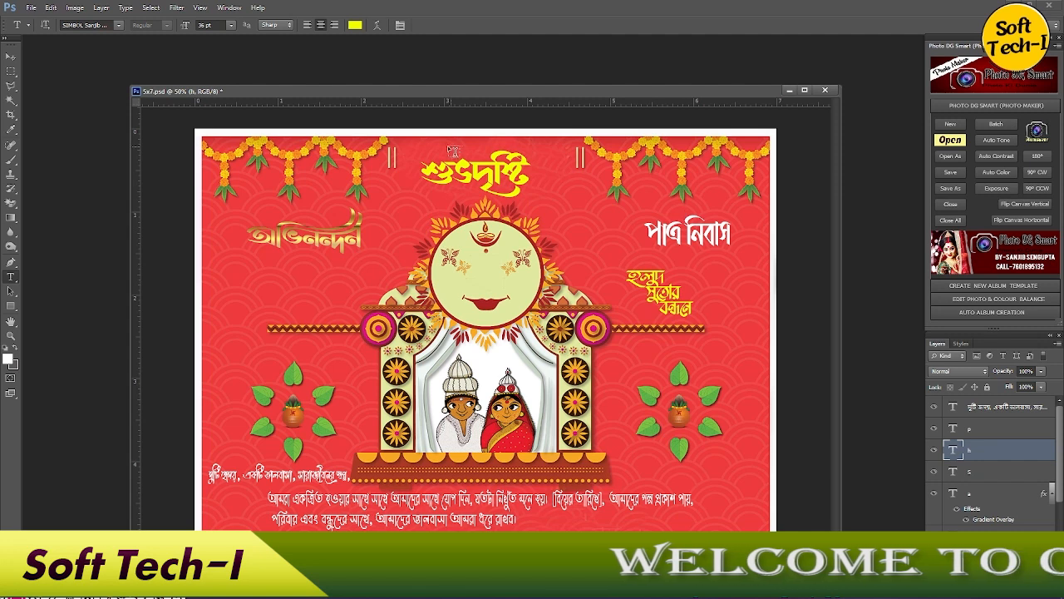
left_click(11, 58)
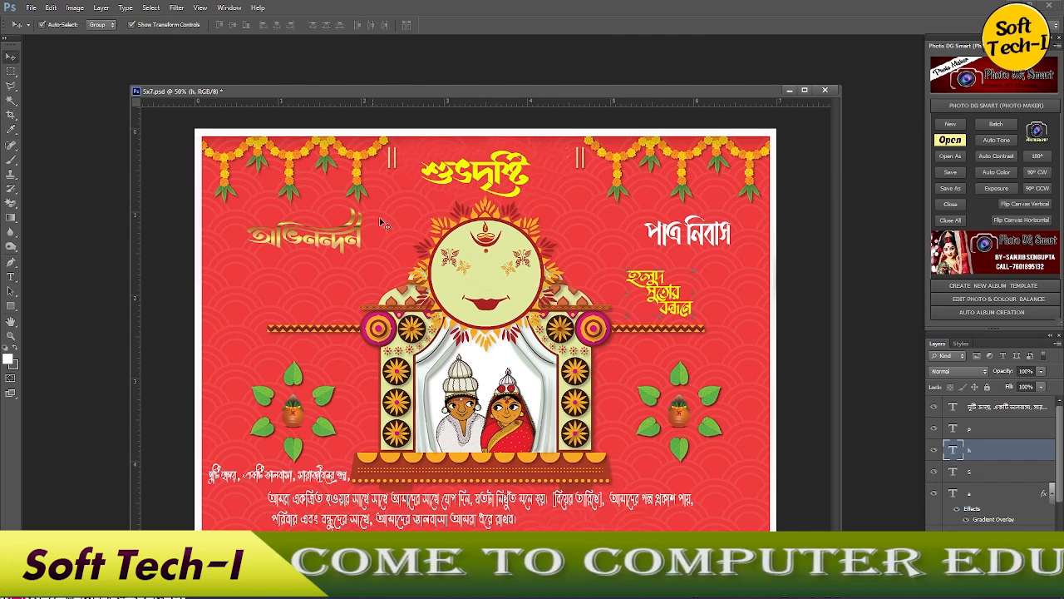
left_click(11, 276)
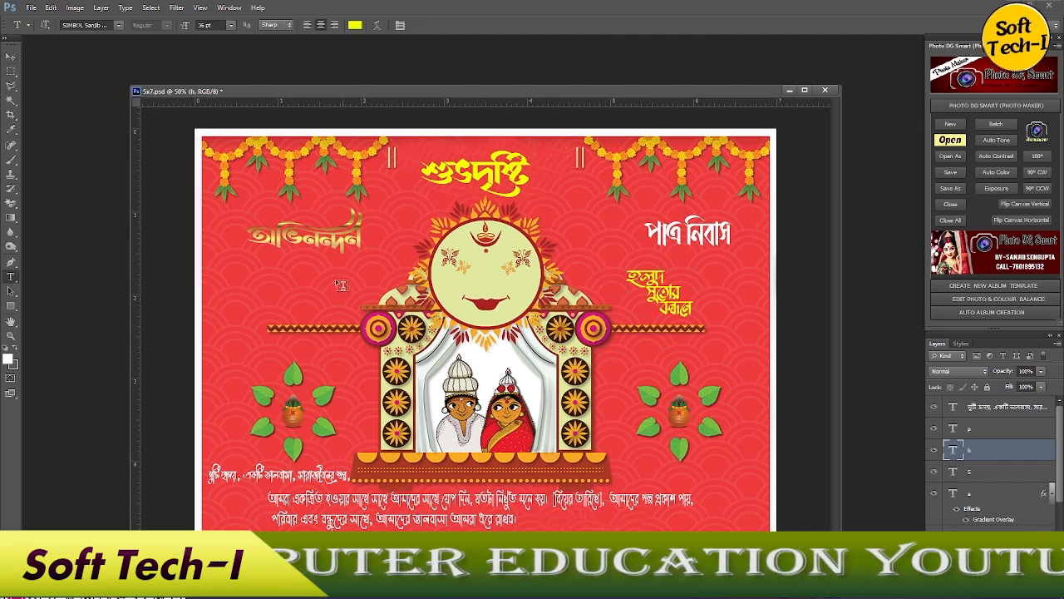
left_click(357, 328)
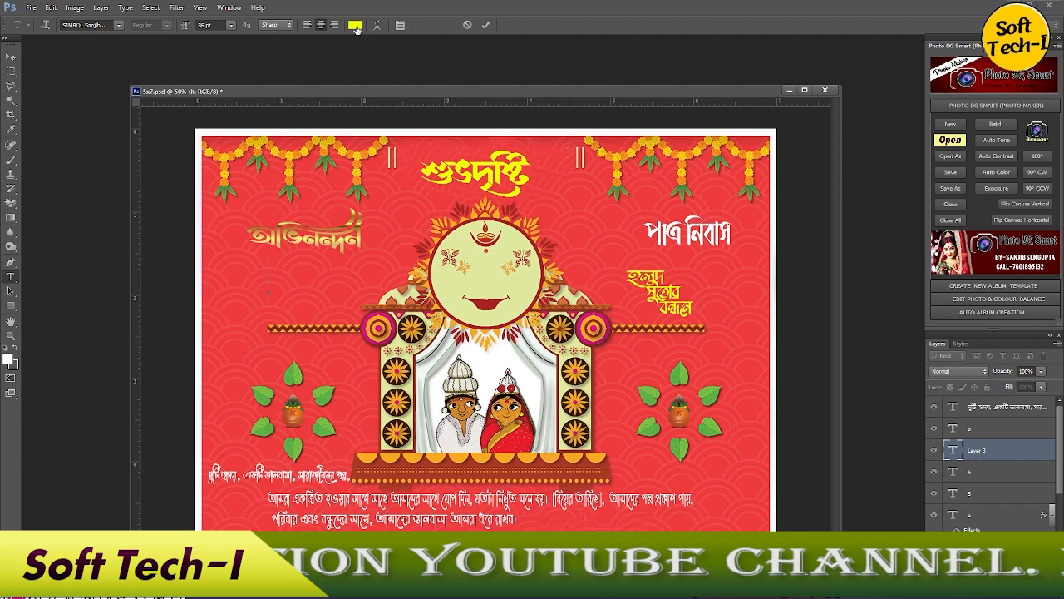
left_click(355, 25)
left_click(837, 376)
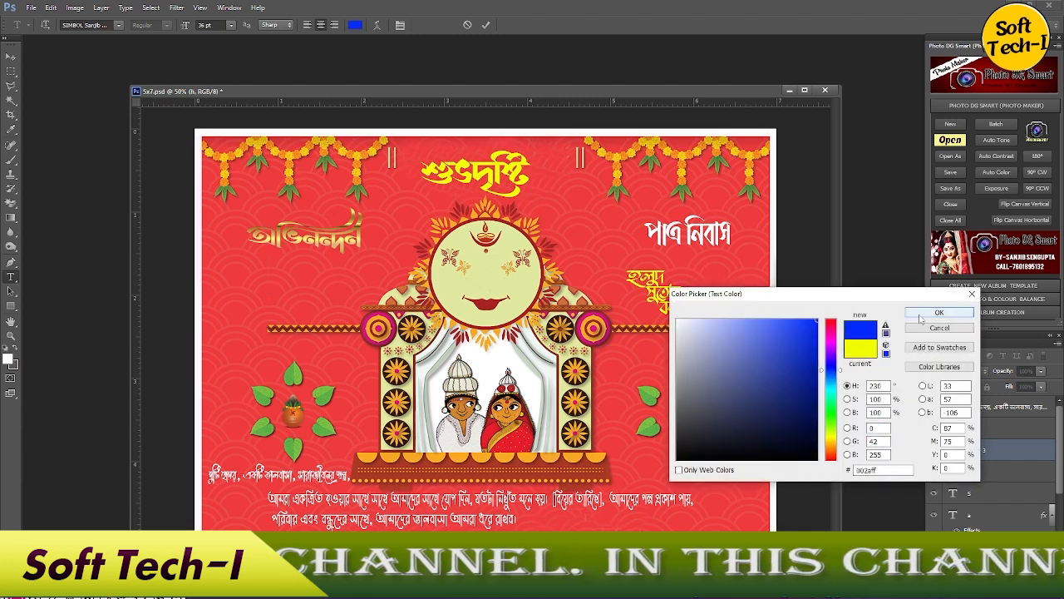
left_click(939, 311)
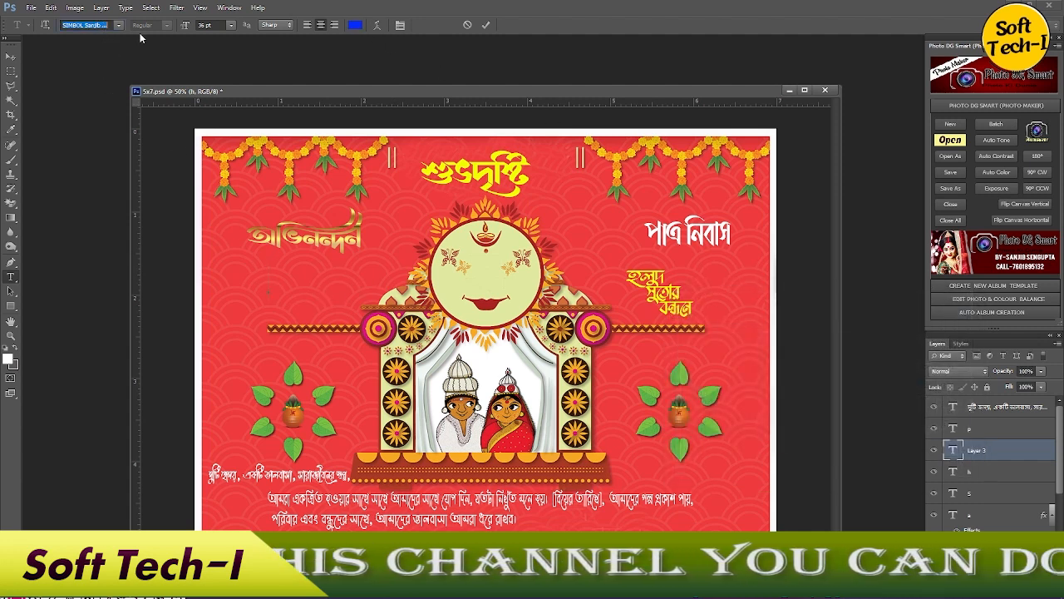
Choose the SIMBOL Sanjib UI 203 font and try several symbol designs, ending with the বিজয় দিবস design with a flag
left_click(119, 25)
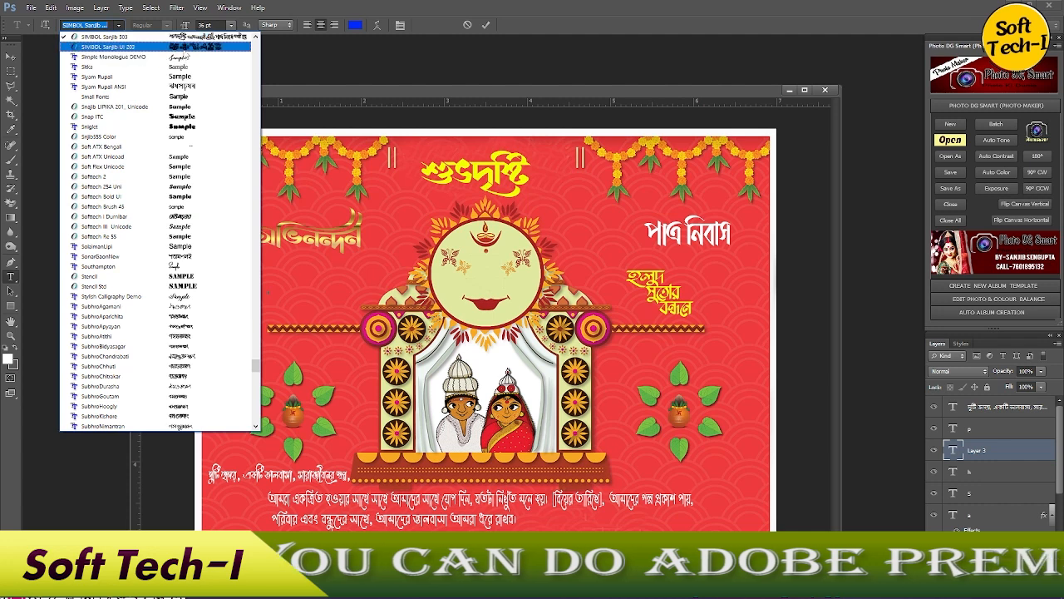
left_click(186, 49)
left_click(271, 293)
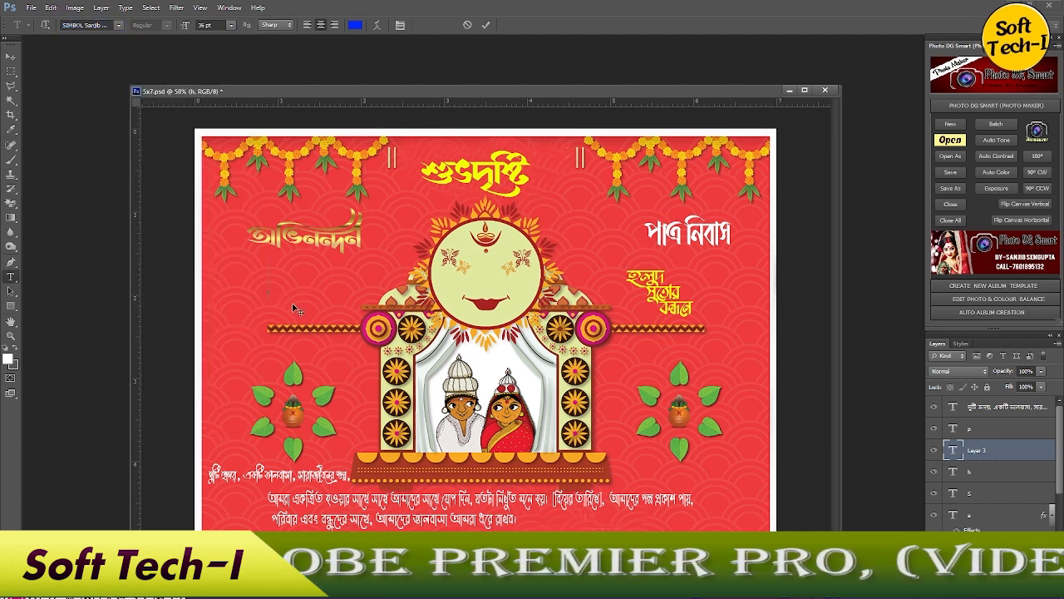
key("ctrl+v")
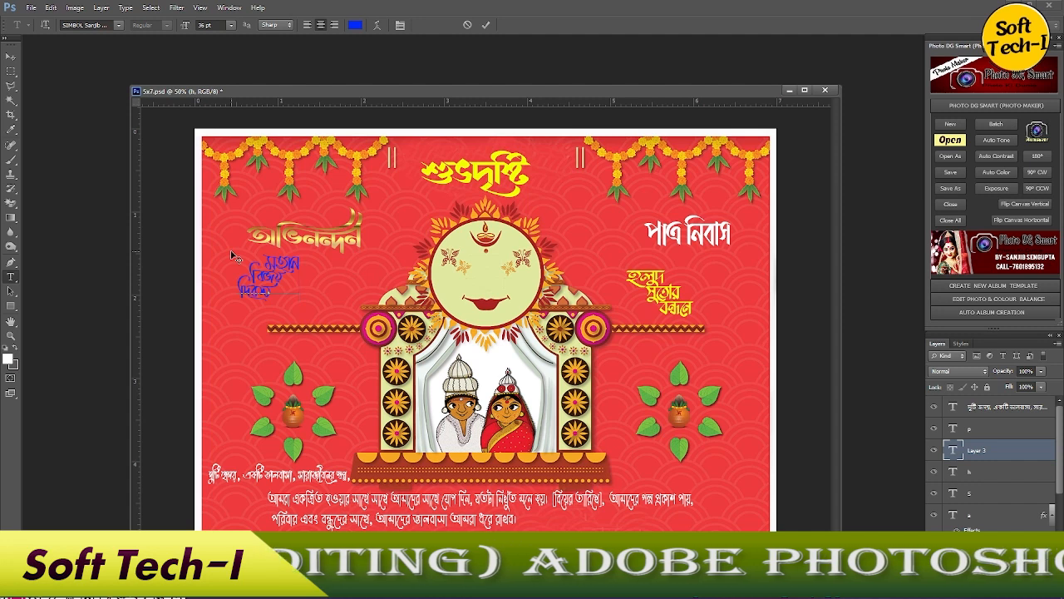
key("Escape")
type("m")
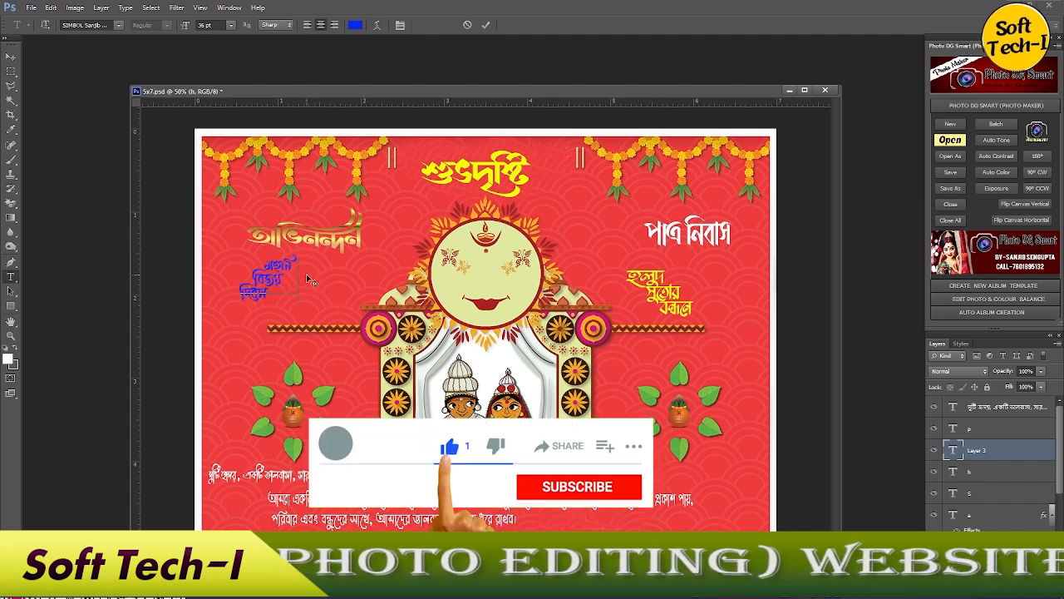
key("BackSpace")
type("n")
key("BackSpace")
type("o")
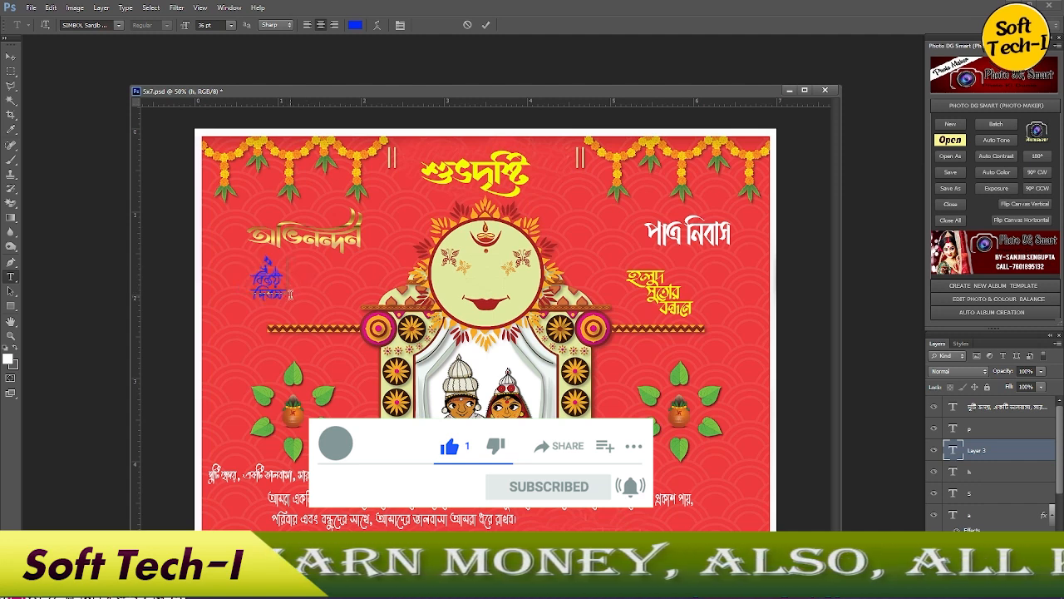
Scale the blue বিজয় দিবস text up to about 250% and position it below অভিনন্দন
left_click(11, 58)
left_click_drag(290, 301, 358, 359)
left_click_drag(319, 309, 315, 307)
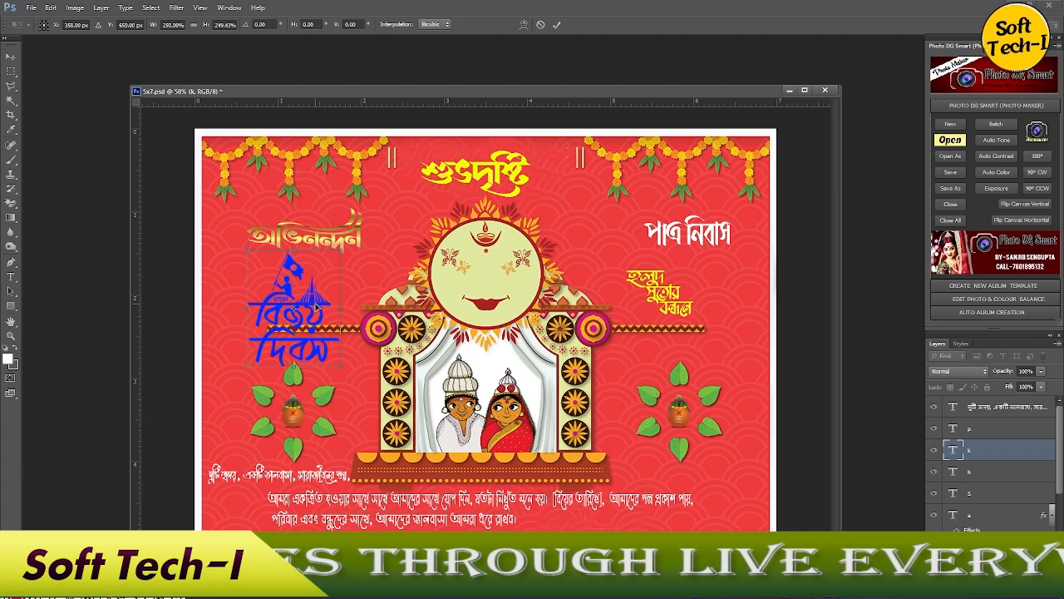
Clear the blue বিজয় দিবস symbol from its text layer and return to the Move tool
key("t")
left_click(477, 222)
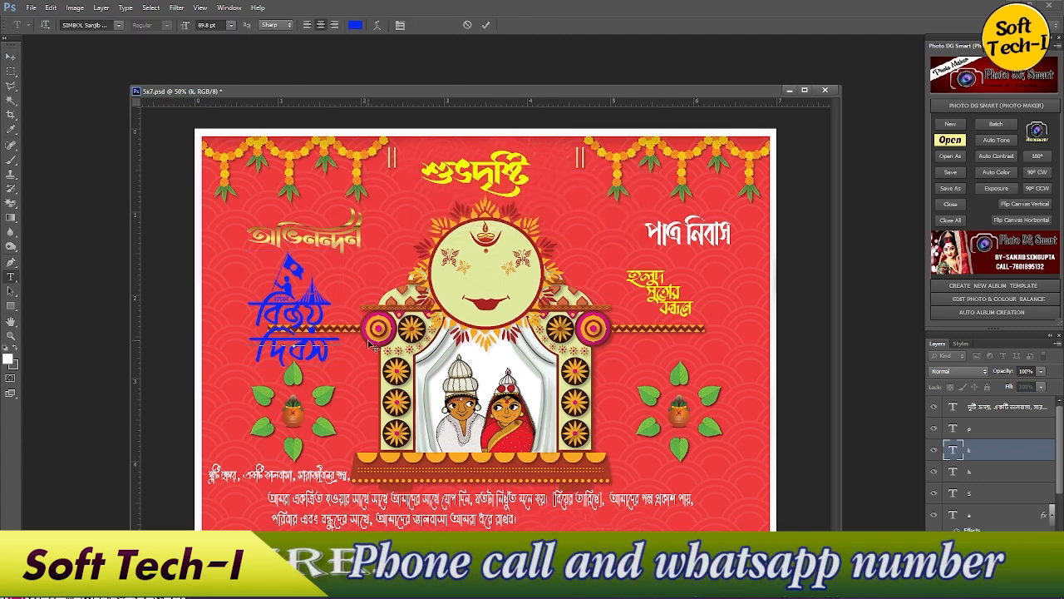
key("BackSpace")
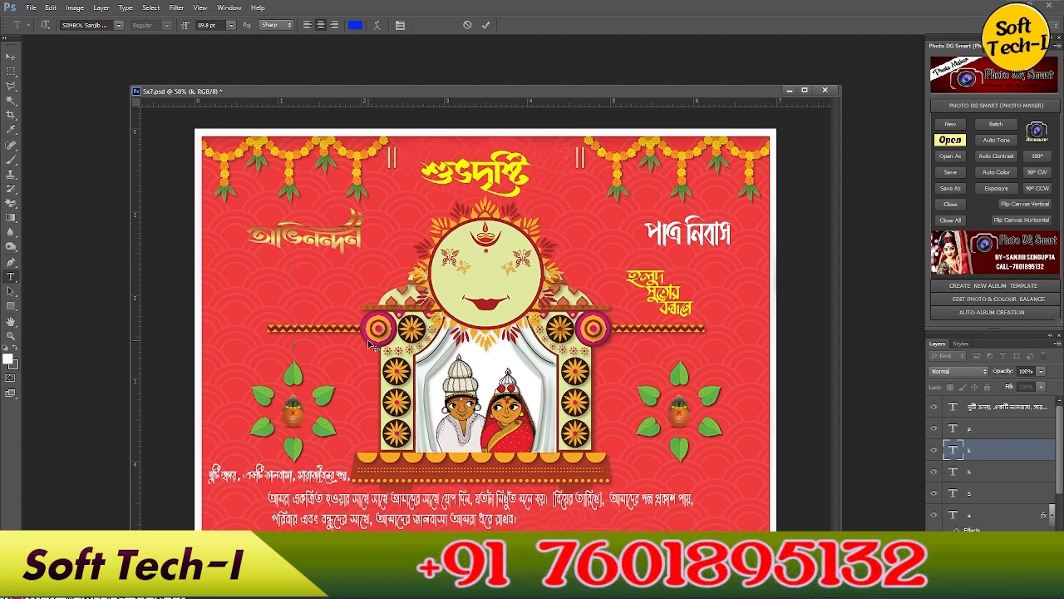
left_click(11, 57)
left_click_drag(359, 89, 362, 62)
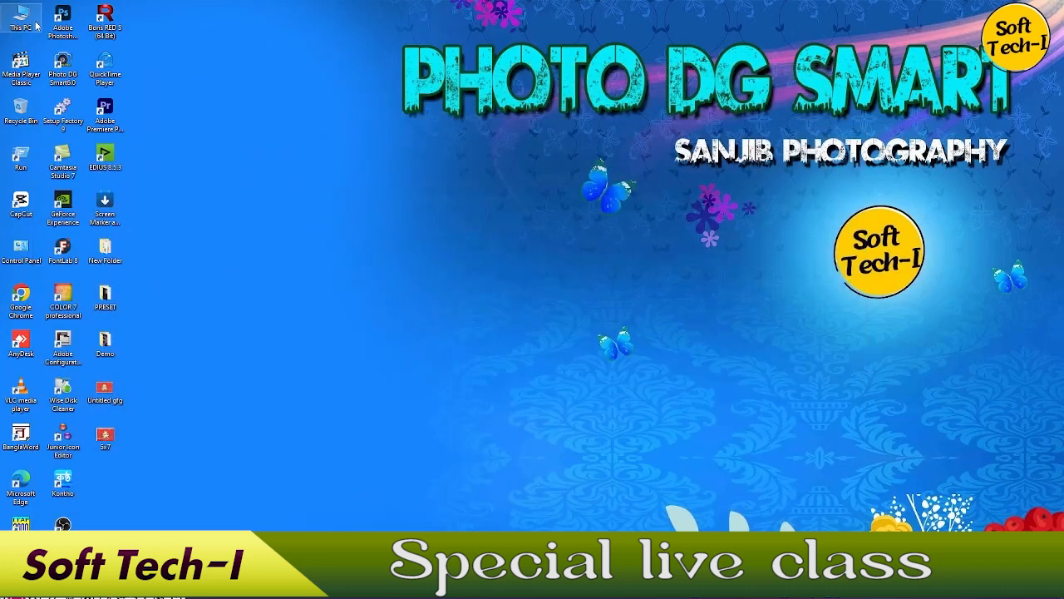
Switch to File Explorer and open the Symbol Sanjib folder under SOFTWEAR, SOFTWERE TUBU, লিপিঘর on New Volume (E:)
double_click(37, 27)
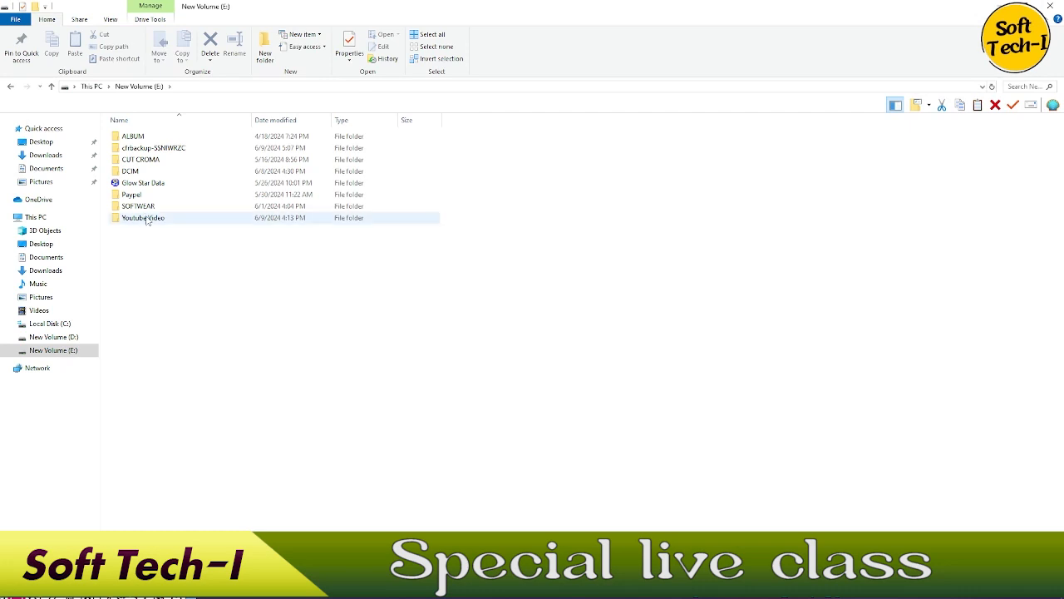
double_click(158, 204)
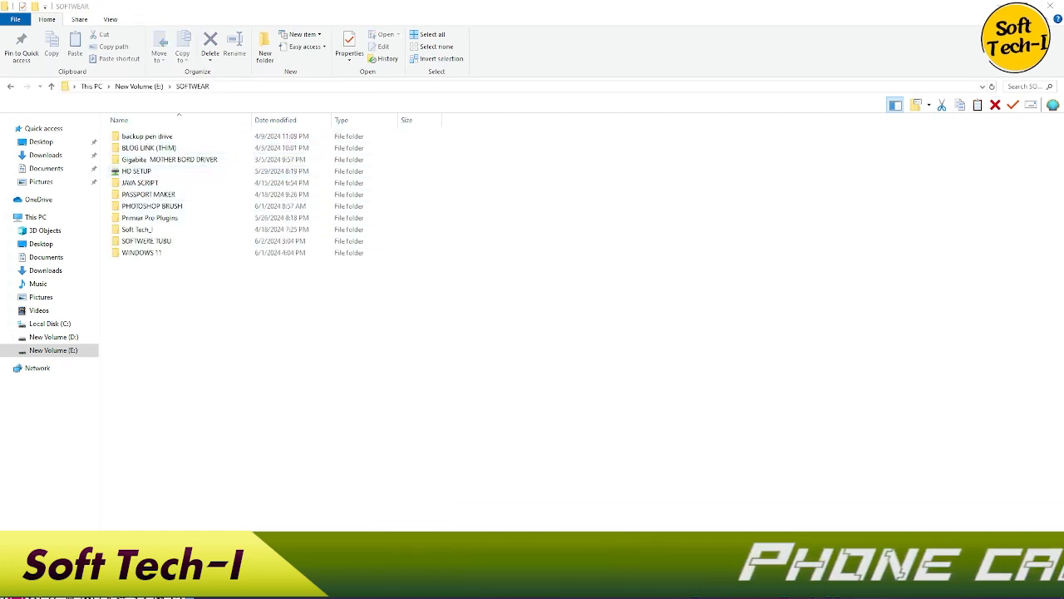
left_click(51, 86)
key("Return")
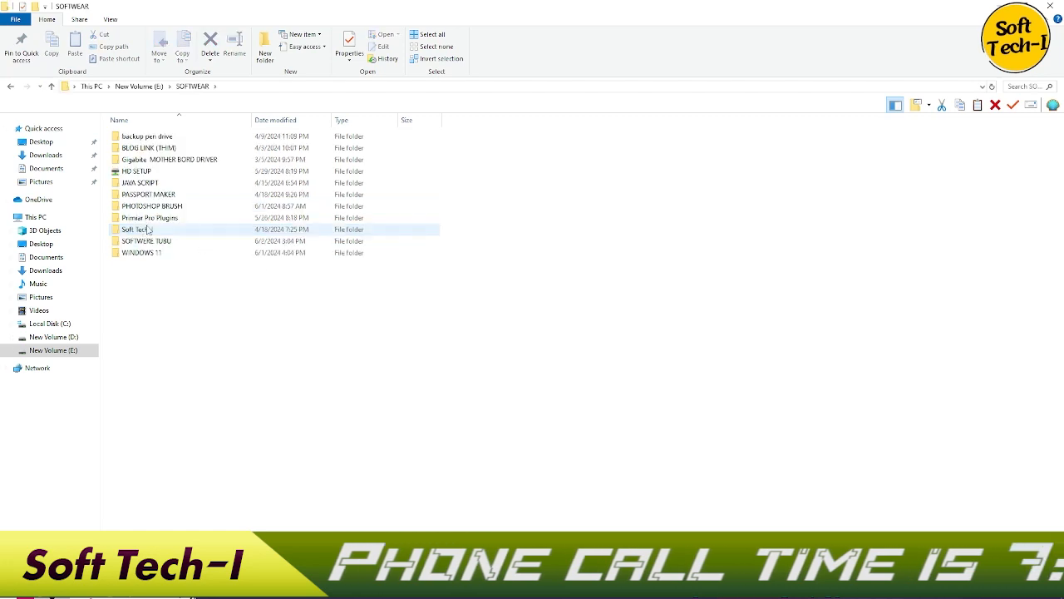
double_click(185, 241)
double_click(186, 280)
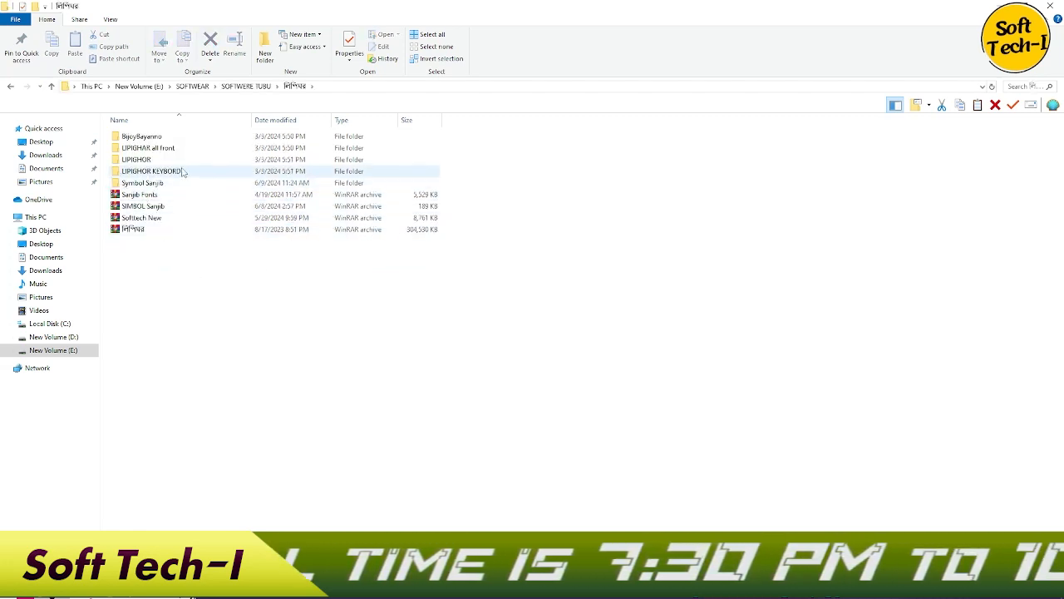
double_click(150, 182)
Install the two fonts Symbol Sanjib 303 and Symbol Sanjib UI 203 from the folder
left_click_drag(128, 202, 191, 132)
right_click(167, 137)
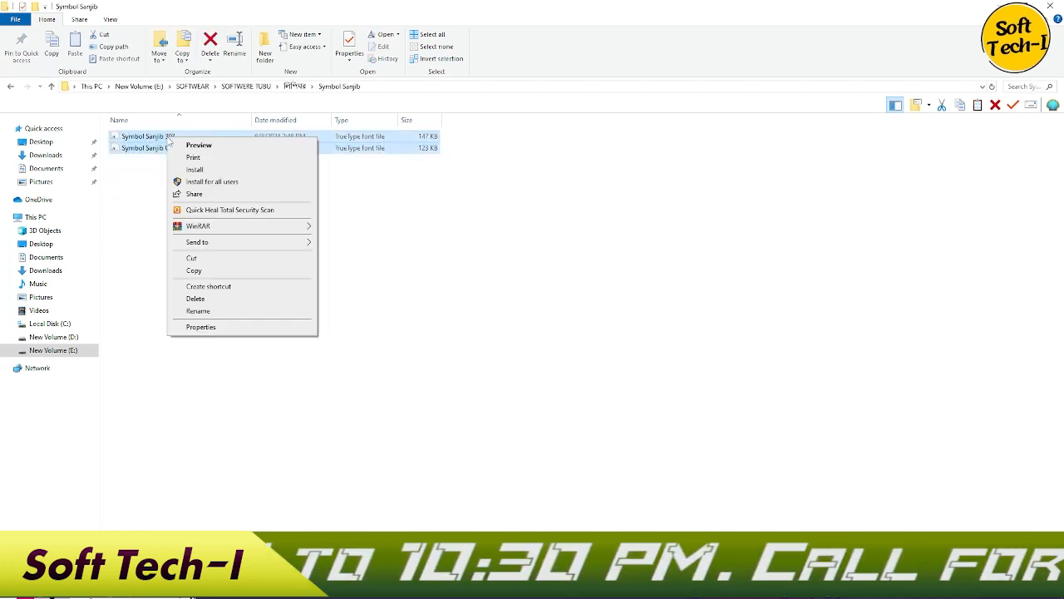
left_click(212, 171)
left_click(560, 306)
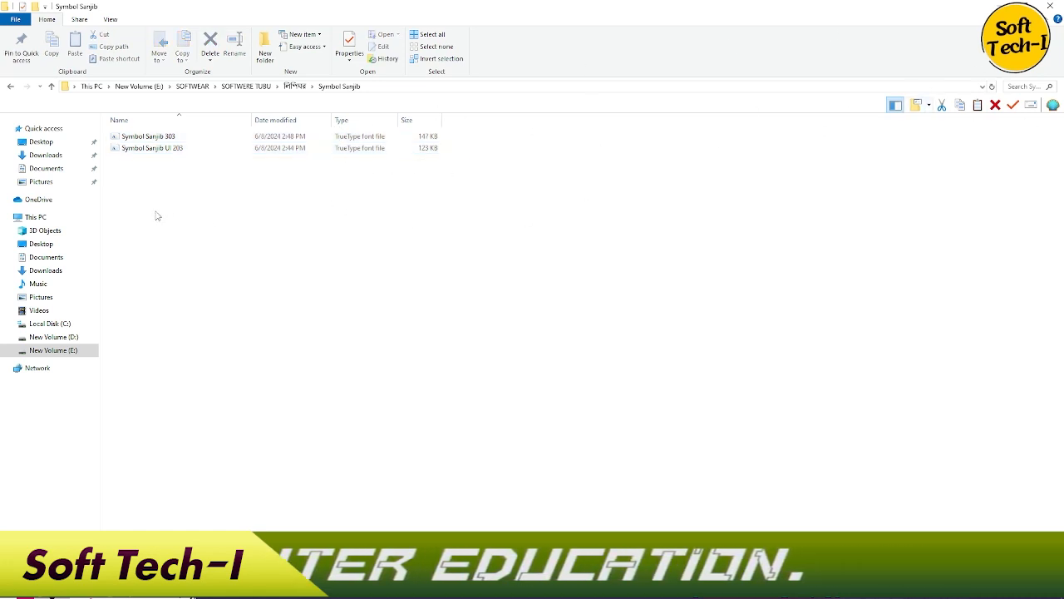
Go back to the লিপিঘর folder, locate the Sanjib Fonts and SIMBOL Sanjib archives, and close File Explorer
left_click(52, 87)
left_click(146, 194)
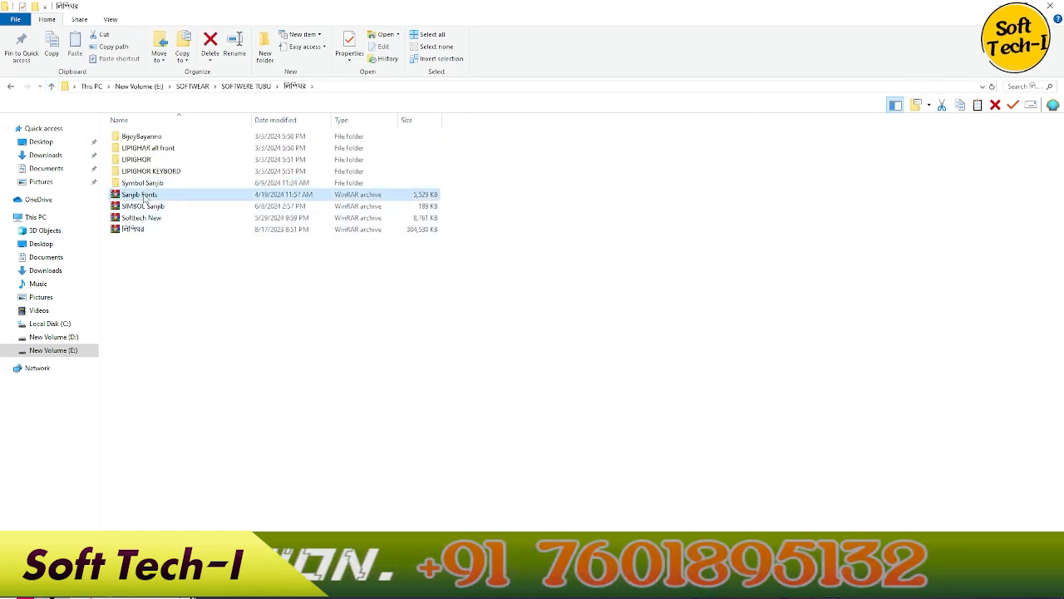
left_click(148, 207)
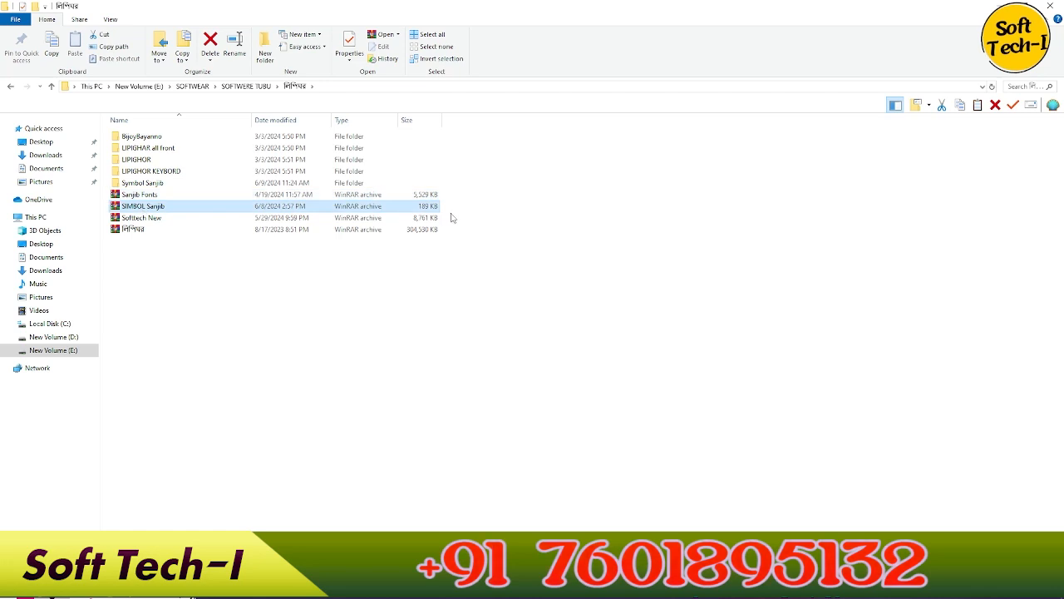
left_click(1050, 6)
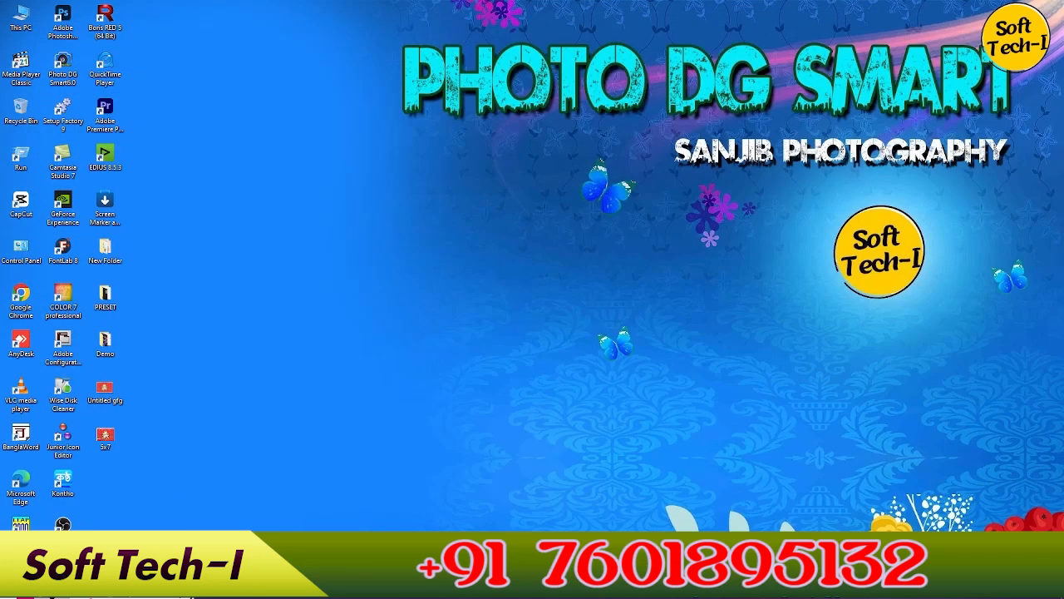